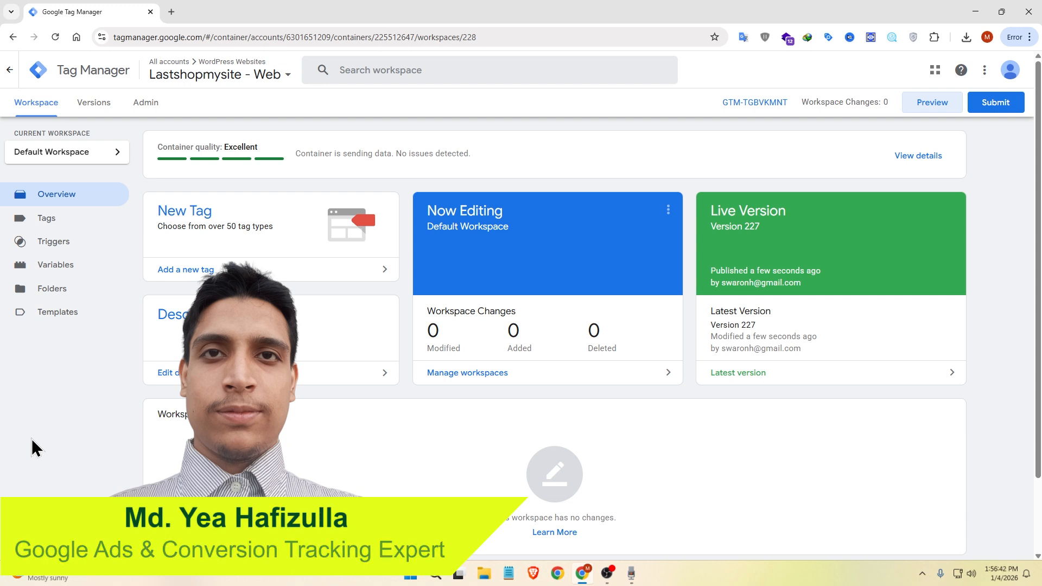
Step: Preview the container and place a test order for the Bohemian Rhapsody Attire in the store
{"action": "left_click", "coordinate": [932, 103]}
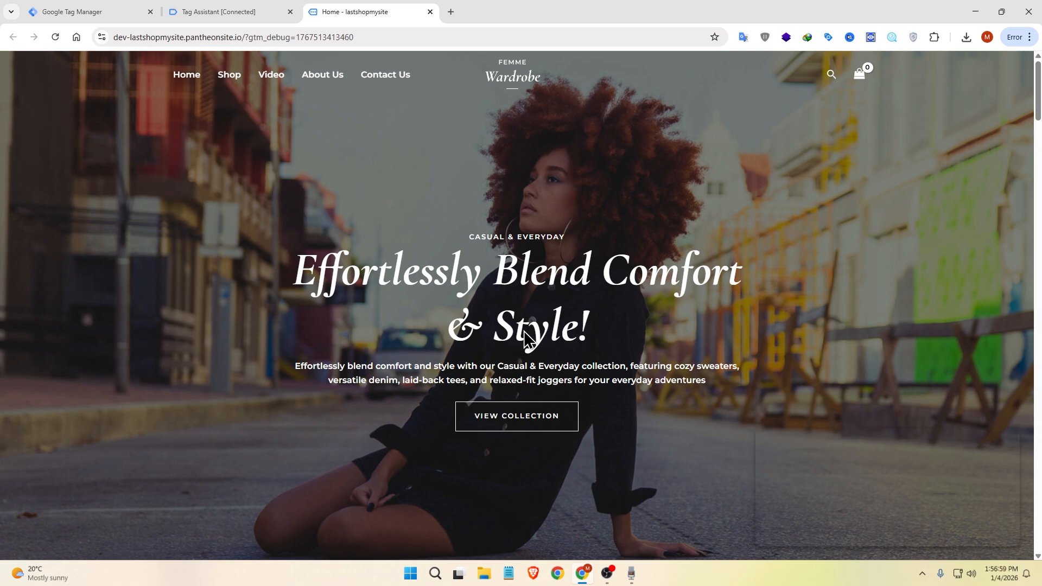
{"action": "scroll", "coordinate": [869, 190], "scroll_direction": "down", "scroll_amount": 8}
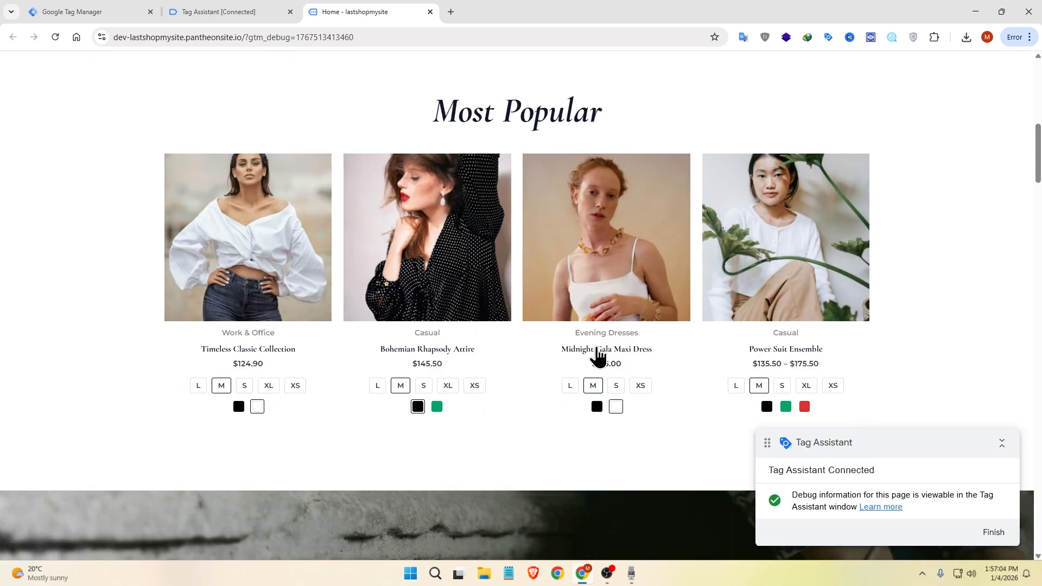
{"action": "left_click", "coordinate": [457, 353]}
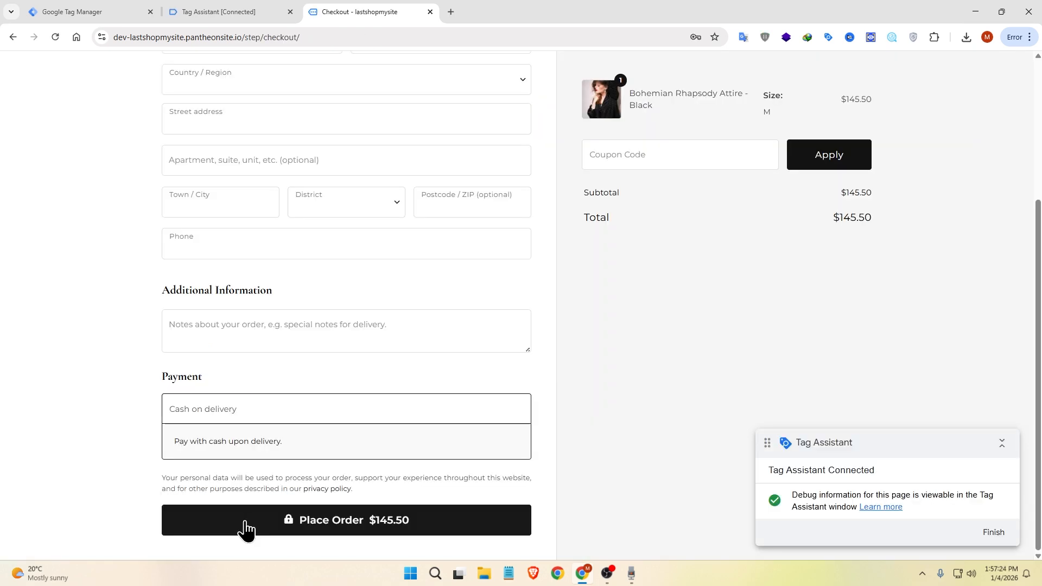
{"action": "left_click", "coordinate": [245, 520]}
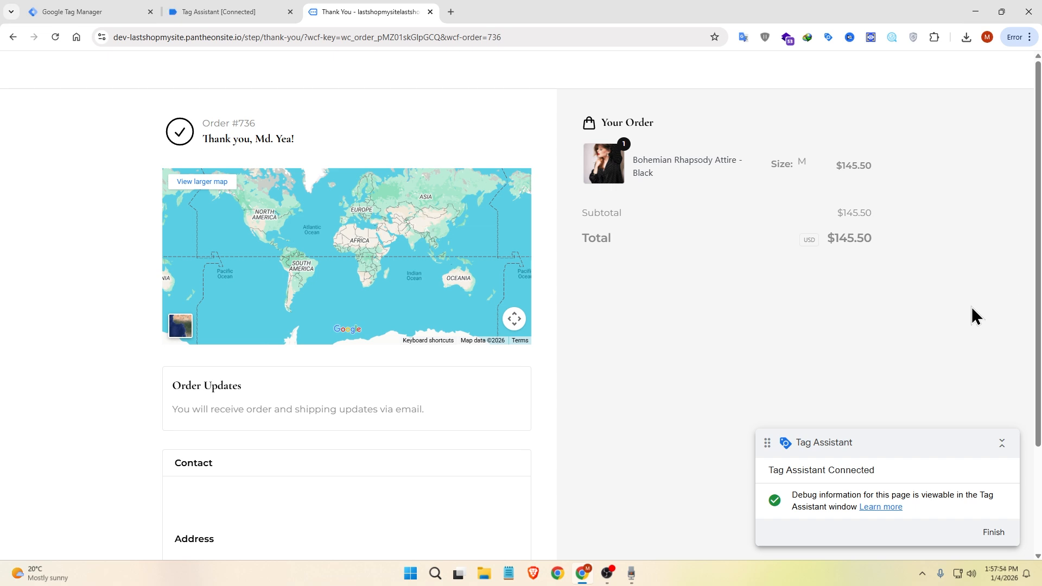
Step: Inspect the order total on the thank-you page and paste the amount element's JS path into the console
{"action": "double_click", "coordinate": [855, 239]}
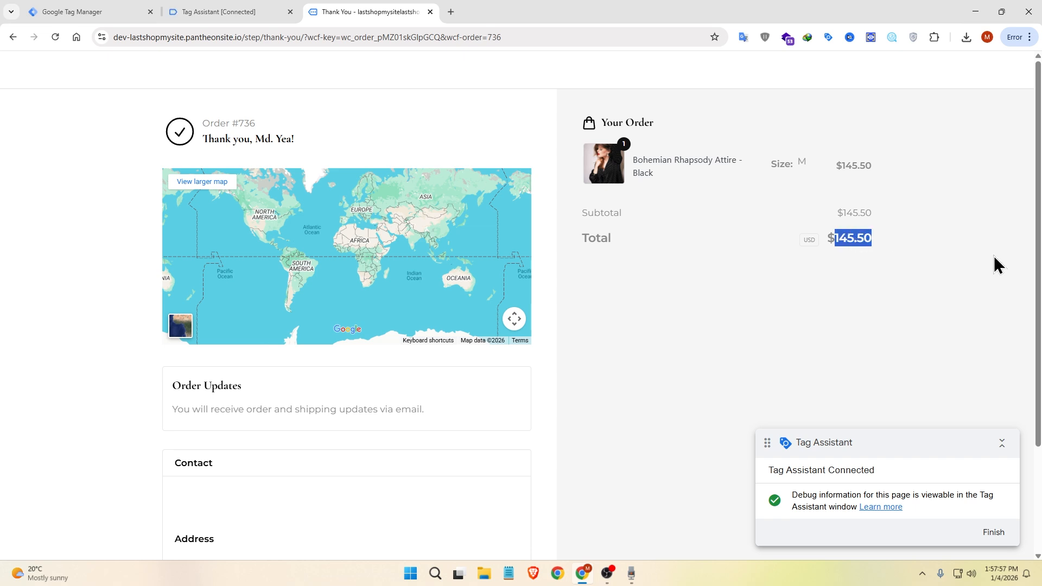
{"action": "right_click", "coordinate": [865, 241]}
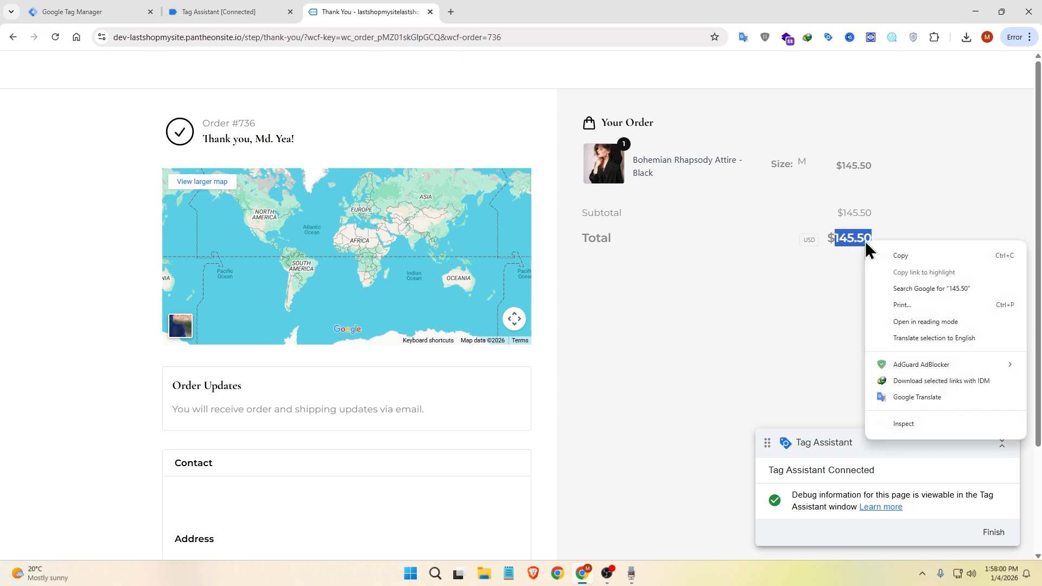
{"action": "left_click", "coordinate": [929, 422]}
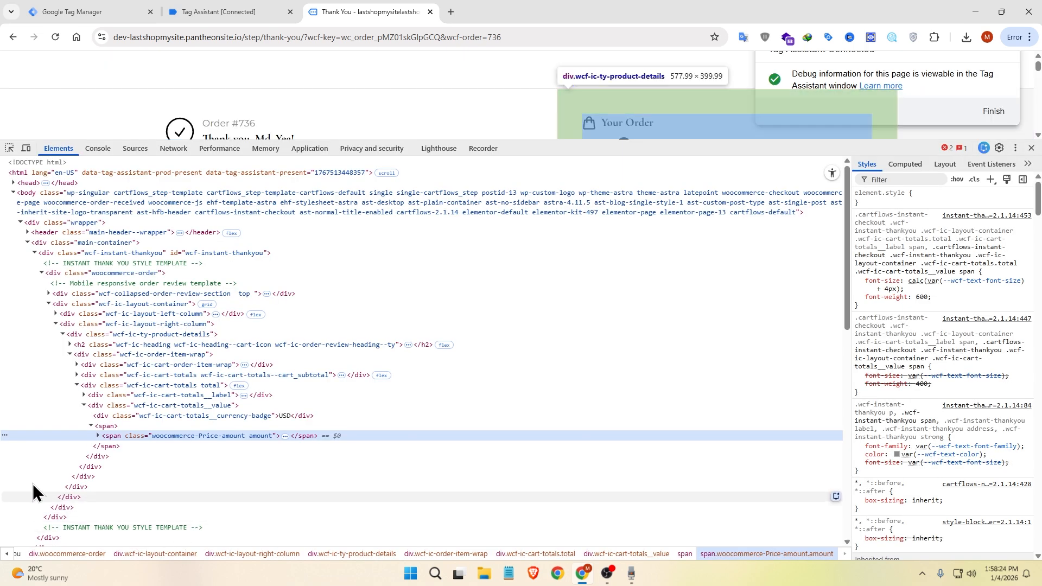
{"action": "right_click", "coordinate": [261, 435]}
{"action": "mouse_move", "coordinate": [327, 187]}
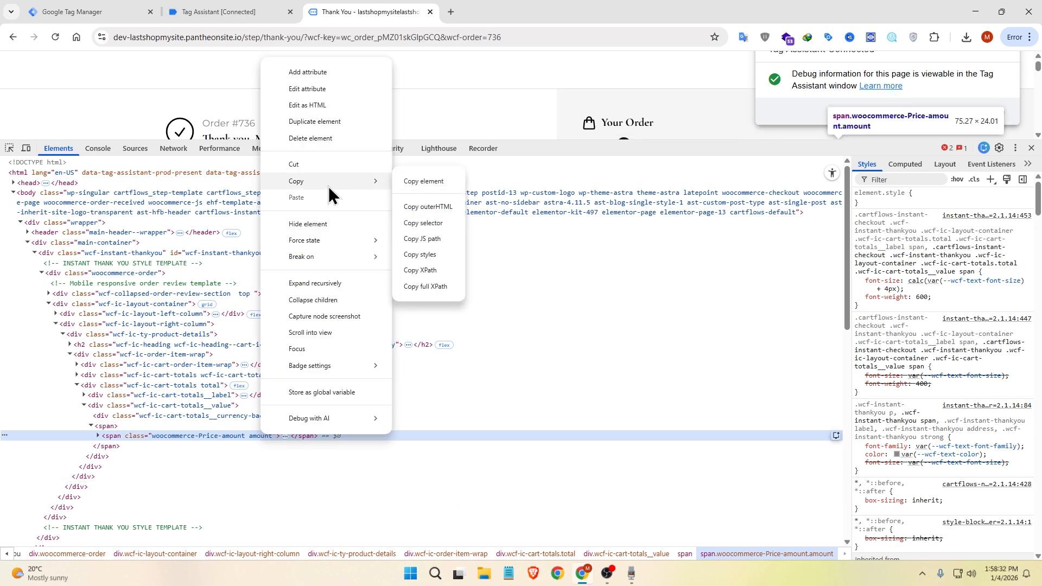
{"action": "left_click", "coordinate": [441, 245]}
{"action": "left_click", "coordinate": [99, 150]}
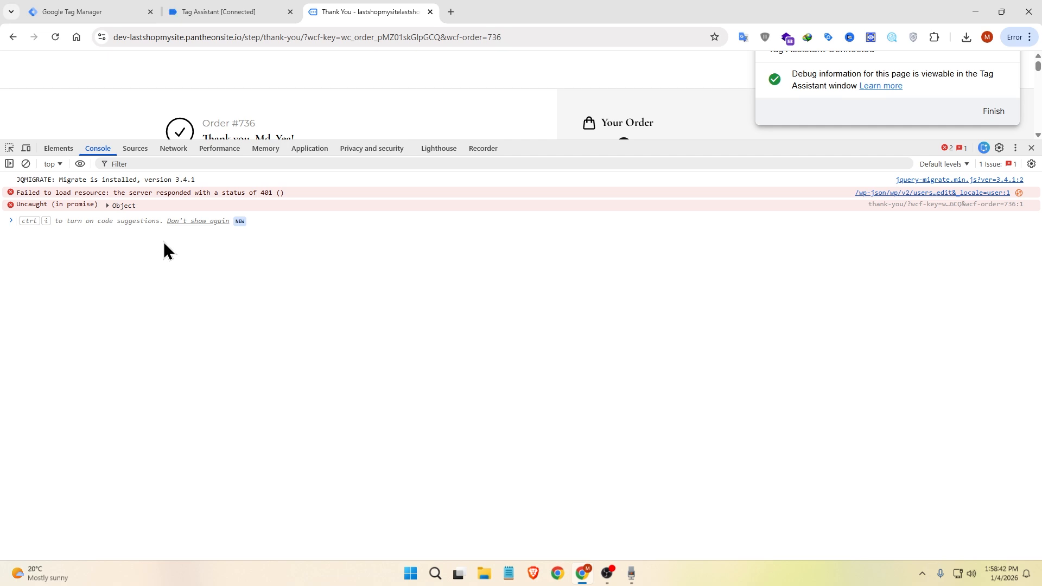
{"action": "key", "text": "ctrl+v"}
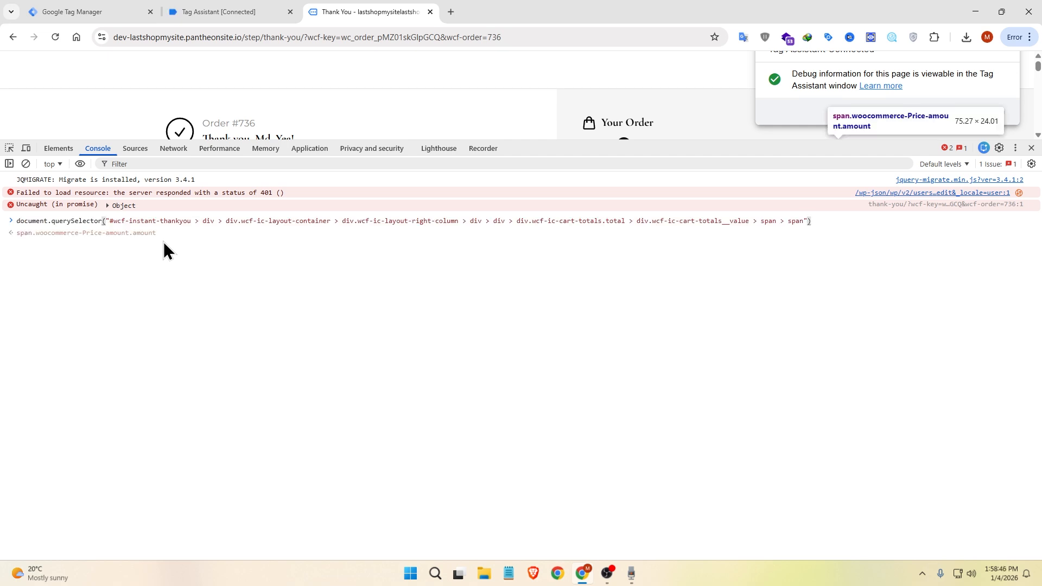
Step: Extend the order-total expression with .innerText.replace("$", "") to strip the dollar sign
{"action": "type", "text": "."}
{"action": "type", "text": "innerText"}
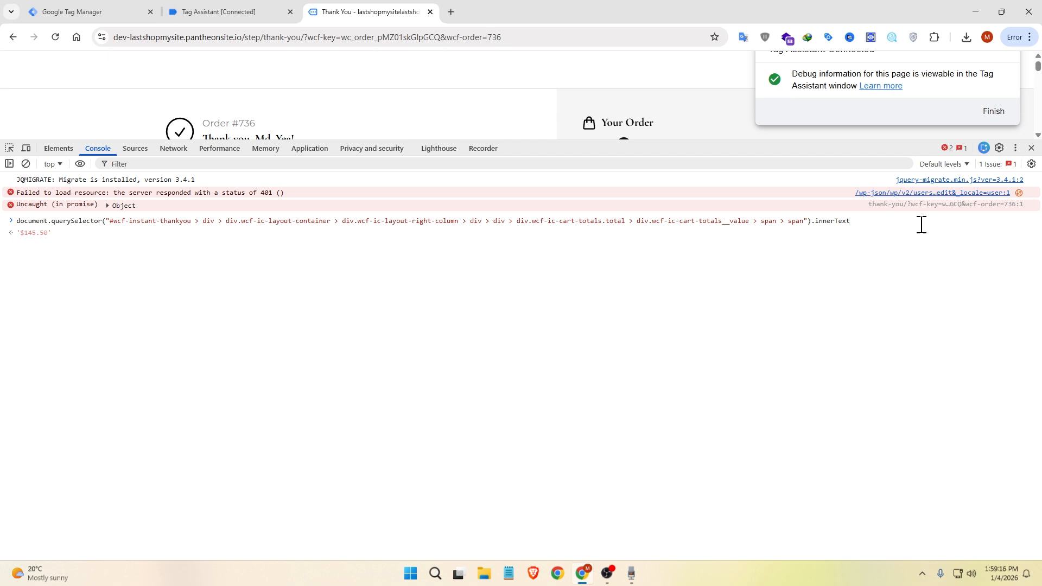
{"action": "type", "text": ".replace"}
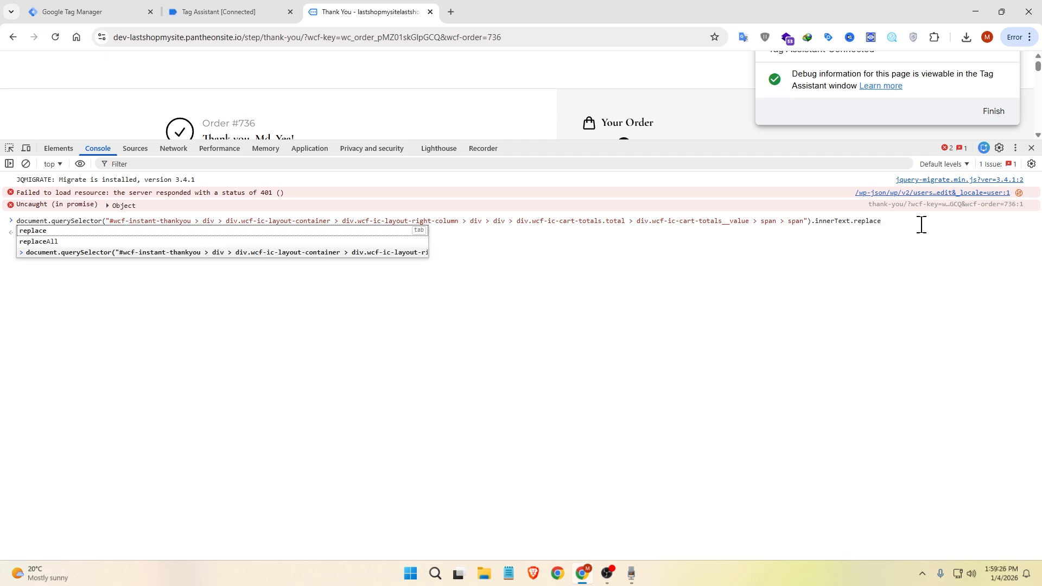
{"action": "key", "text": "Tab"}
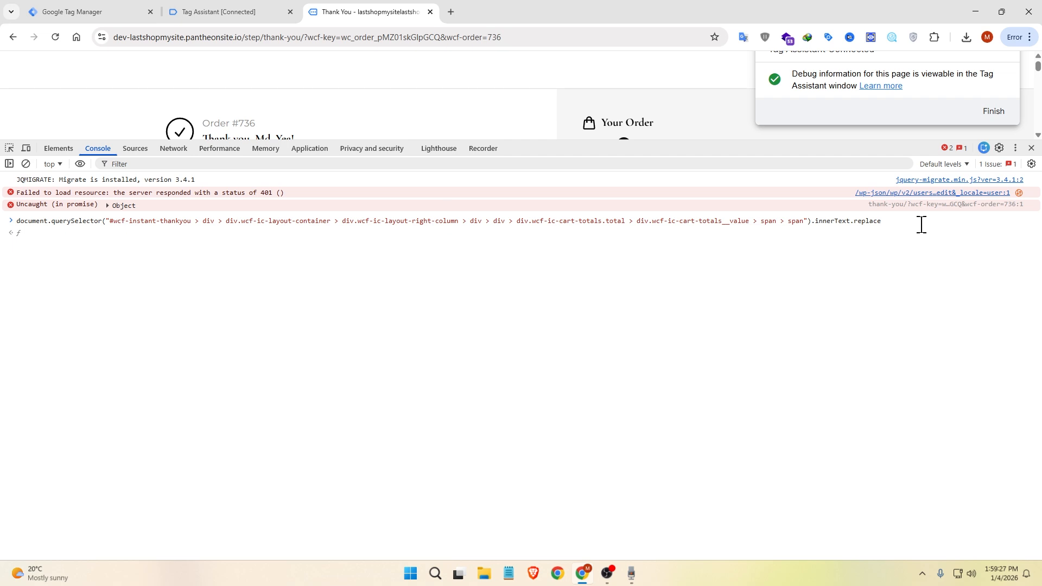
{"action": "type", "text": "("}
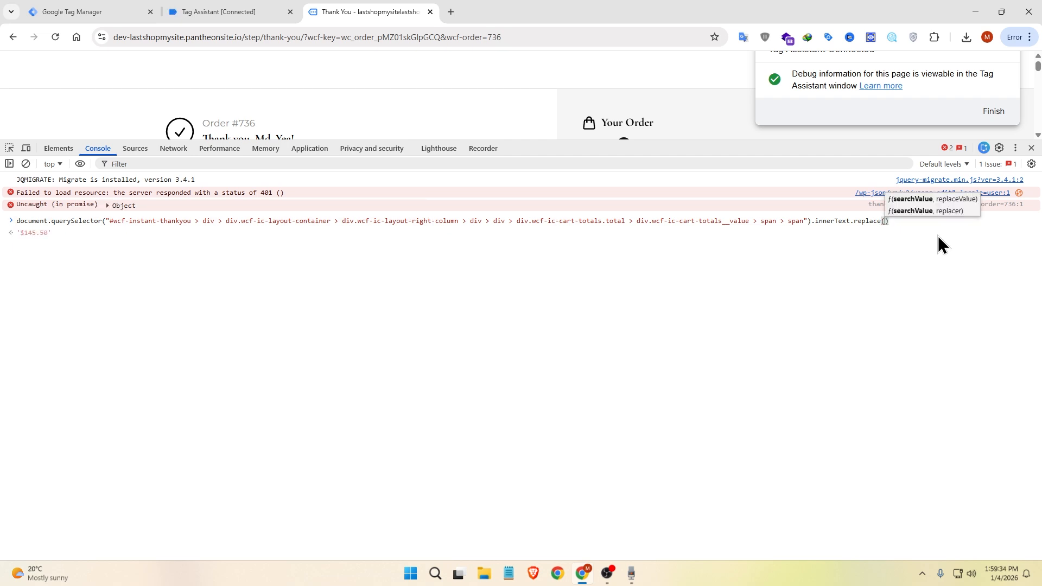
{"action": "type", "text": "\""}
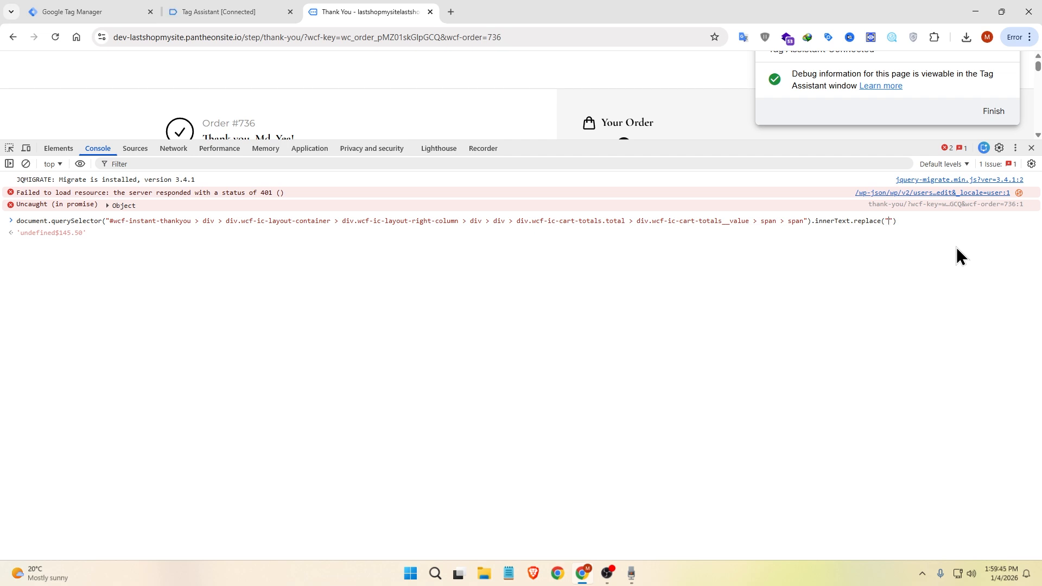
{"action": "type", "text": "$"}
{"action": "key", "text": "Right"}
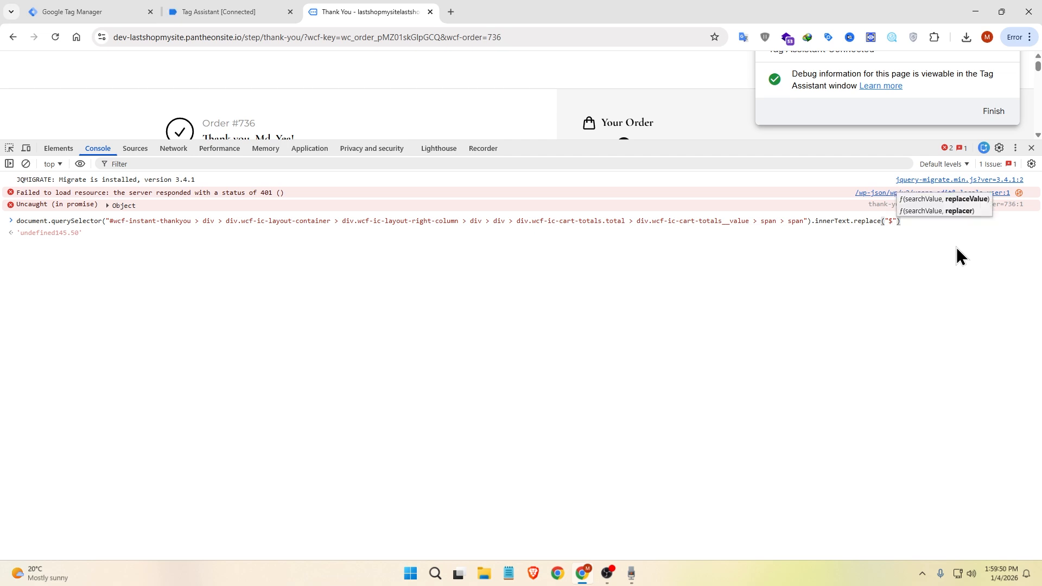
{"action": "type", "text": ", "}
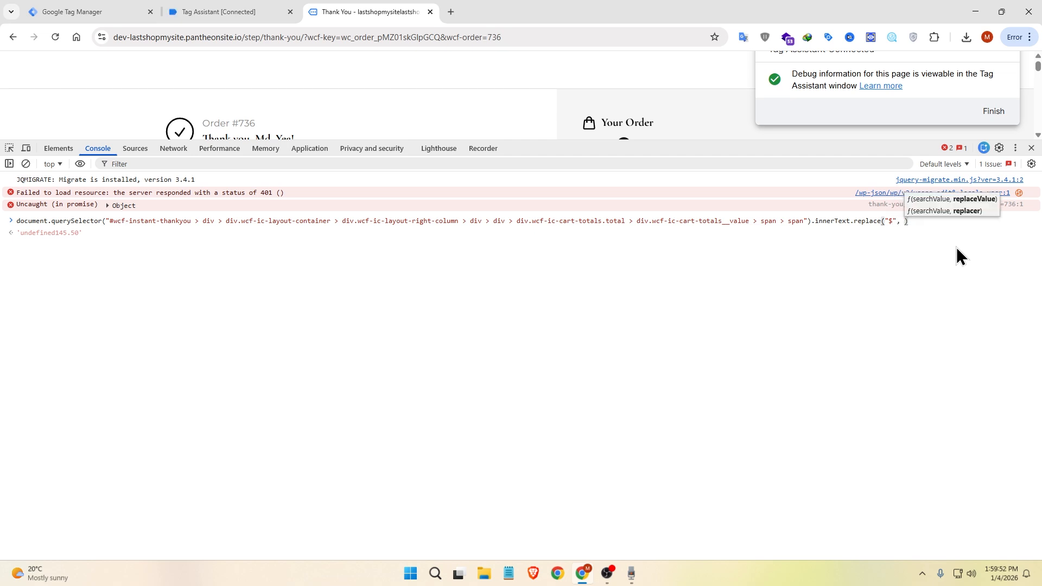
{"action": "type", "text": "\""}
{"action": "key", "text": "Right"}
{"action": "key", "text": "Right"}
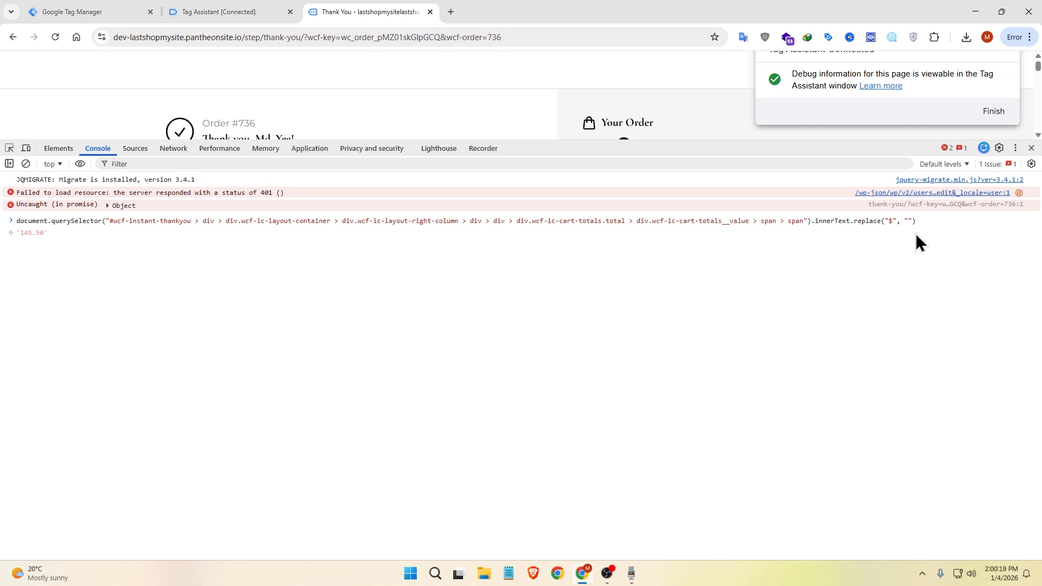
Step: Wrap the order-total expression in parseFloat() and run it in the console
{"action": "left_click", "coordinate": [941, 225]}
{"action": "type", "text": "parseFloat"}
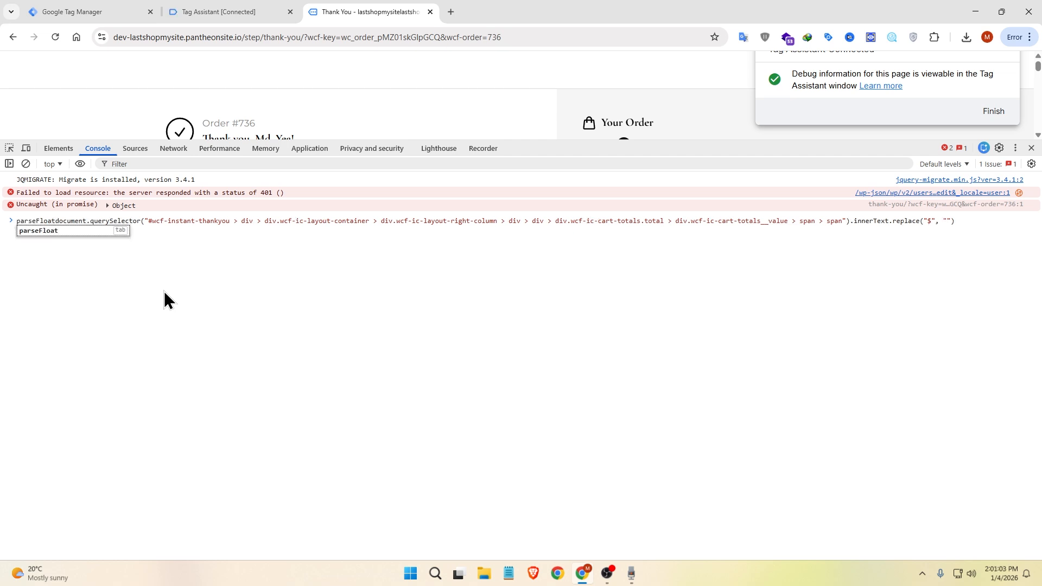
{"action": "type", "text": "("}
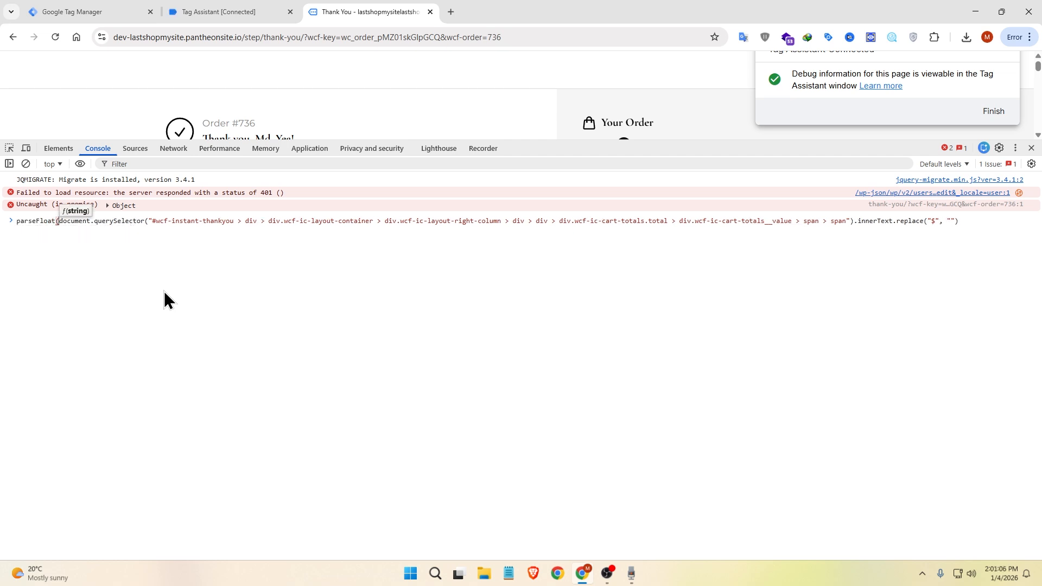
{"action": "left_click", "coordinate": [972, 222]}
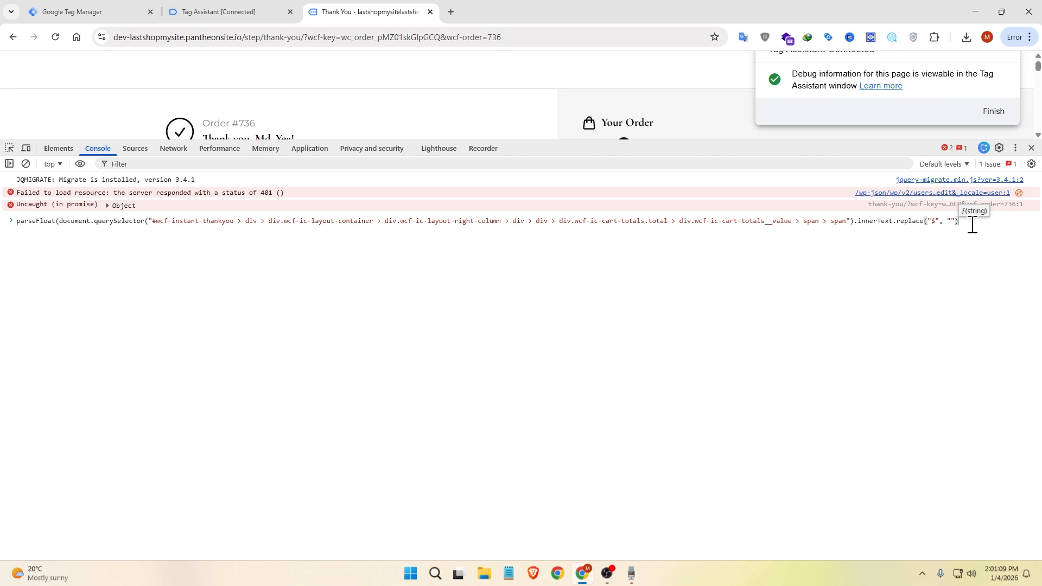
{"action": "type", "text": ")"}
{"action": "key", "text": "Return"}
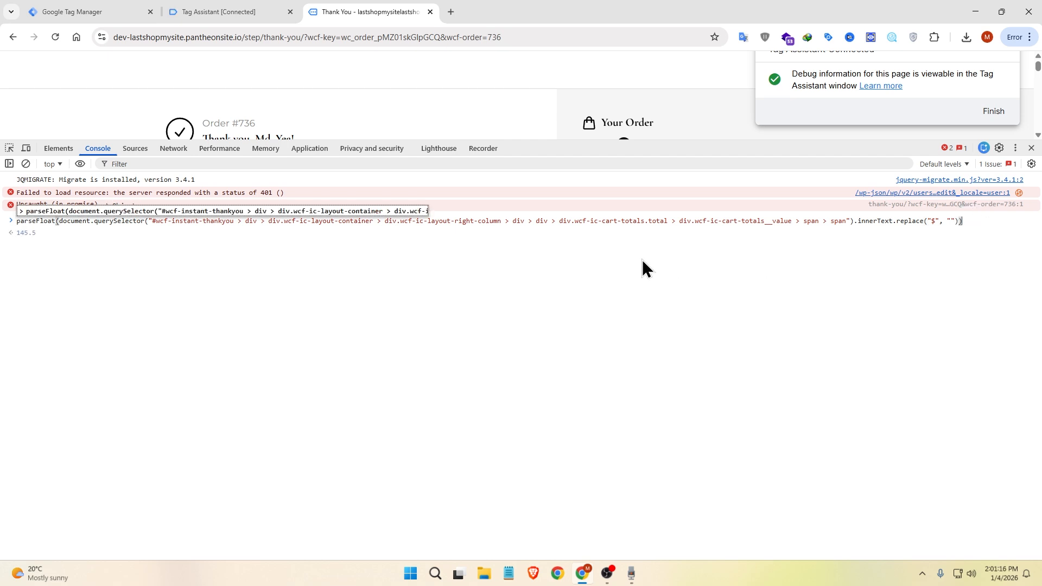
Step: Copy the parseFloat expression and start a new user-defined Custom JavaScript variable in Google Tag Manager
{"action": "triple_click", "coordinate": [87, 220]}
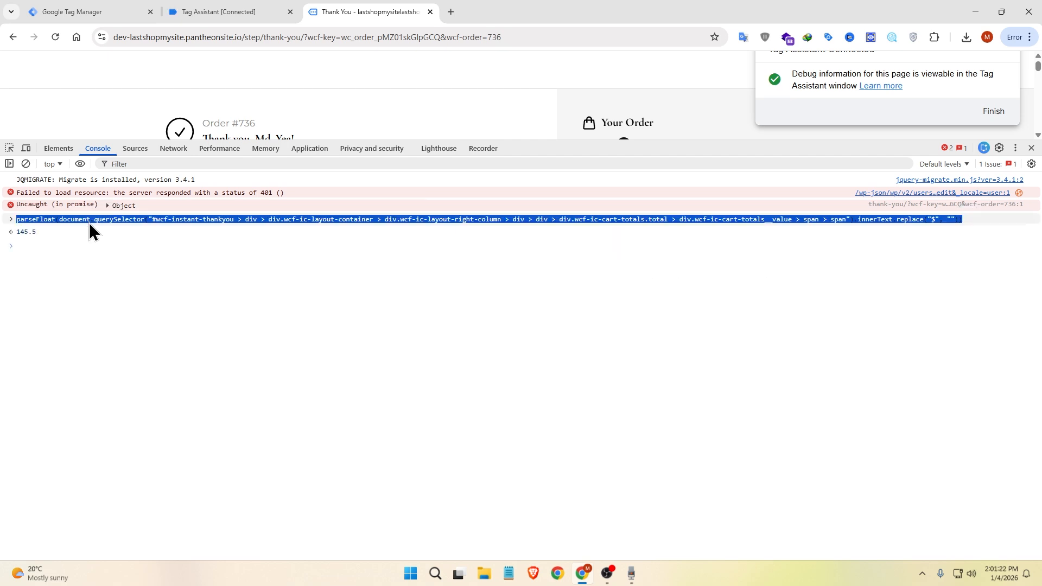
{"action": "left_click", "coordinate": [103, 10]}
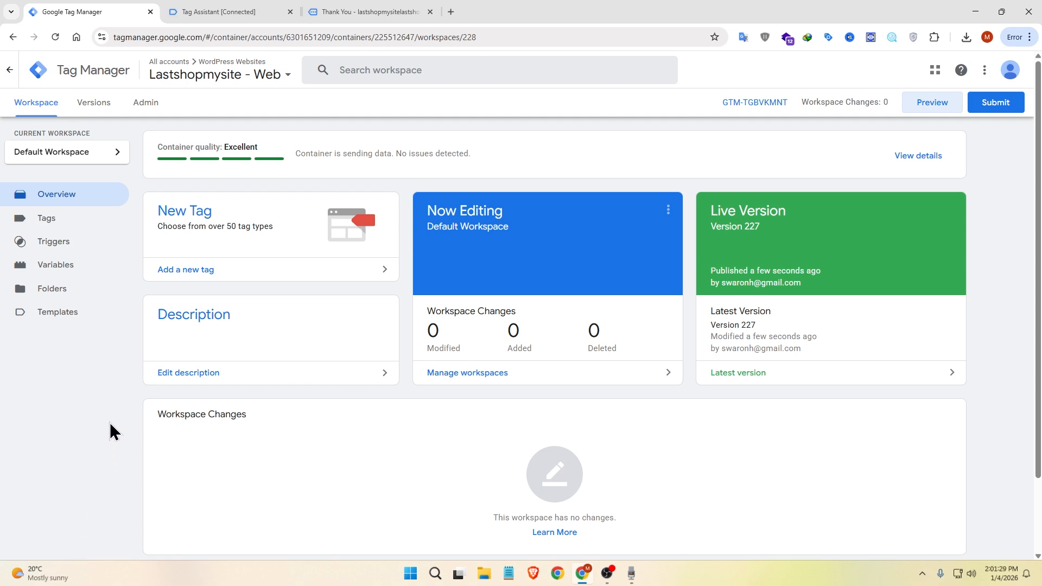
{"action": "left_click", "coordinate": [90, 265]}
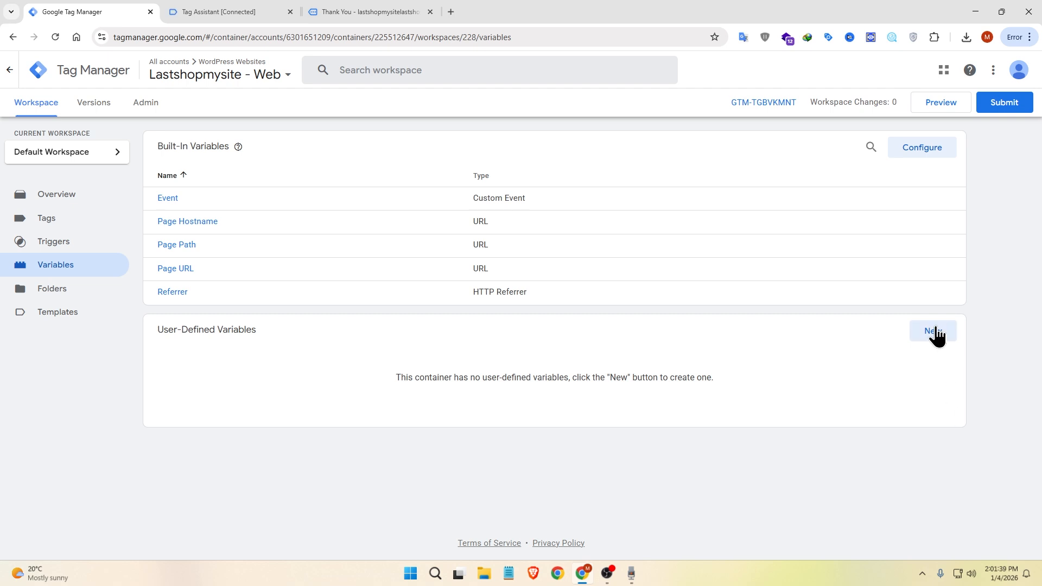
{"action": "left_click", "coordinate": [934, 331]}
{"action": "left_click", "coordinate": [486, 185]}
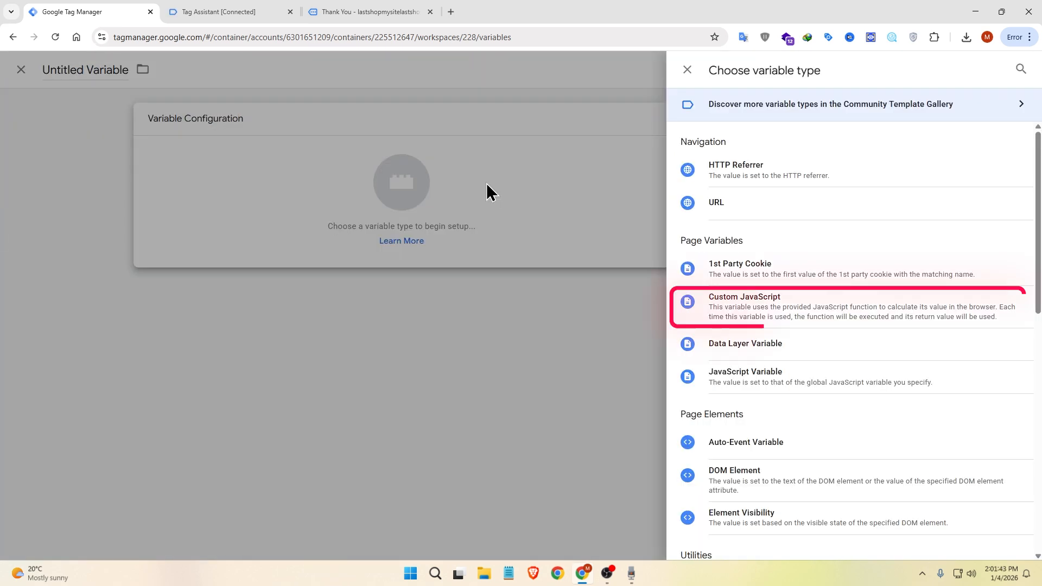
{"action": "left_click", "coordinate": [728, 319]}
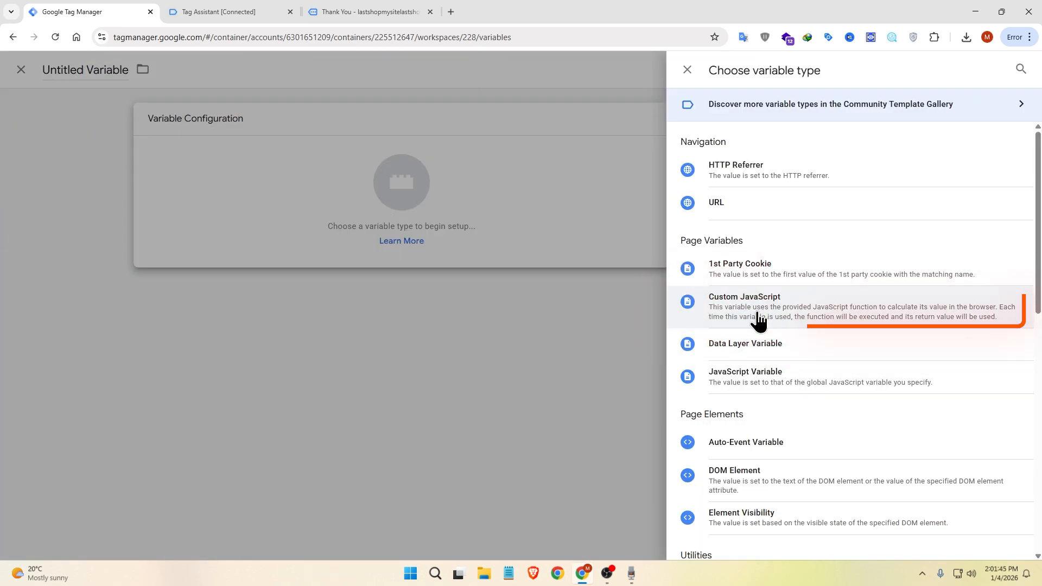
Step: Write a function() in the variable's code that returns the copied parseFloat expression
{"action": "type", "text": "function()"}
{"action": "key", "text": "Return"}
{"action": "type", "text": "{}"}
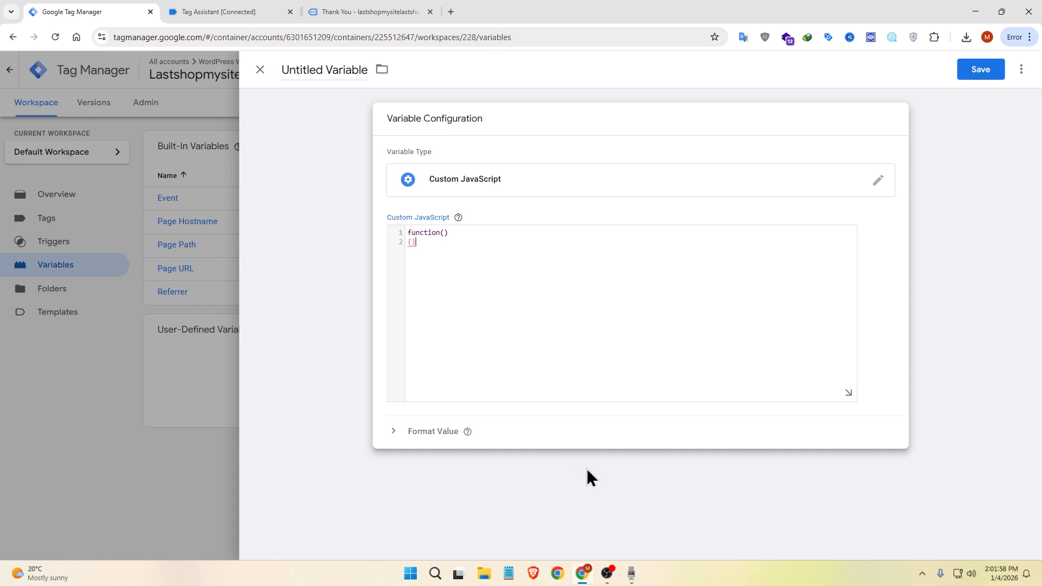
{"action": "key", "text": "Return"}
{"action": "type", "text": "return"}
{"action": "key", "text": "ctrl+v"}
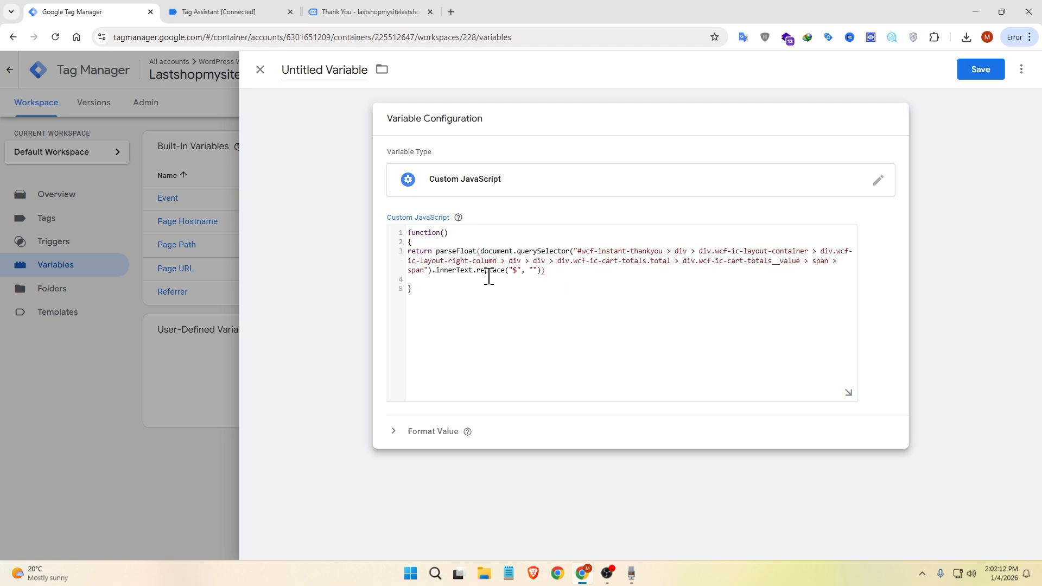
{"action": "type", "text": ";"}
{"action": "key", "text": "BackSpace"}
Step: Name the variable "Purchase value" and save it
{"action": "left_click", "coordinate": [320, 69]}
{"action": "type", "text": "Purchase value"}
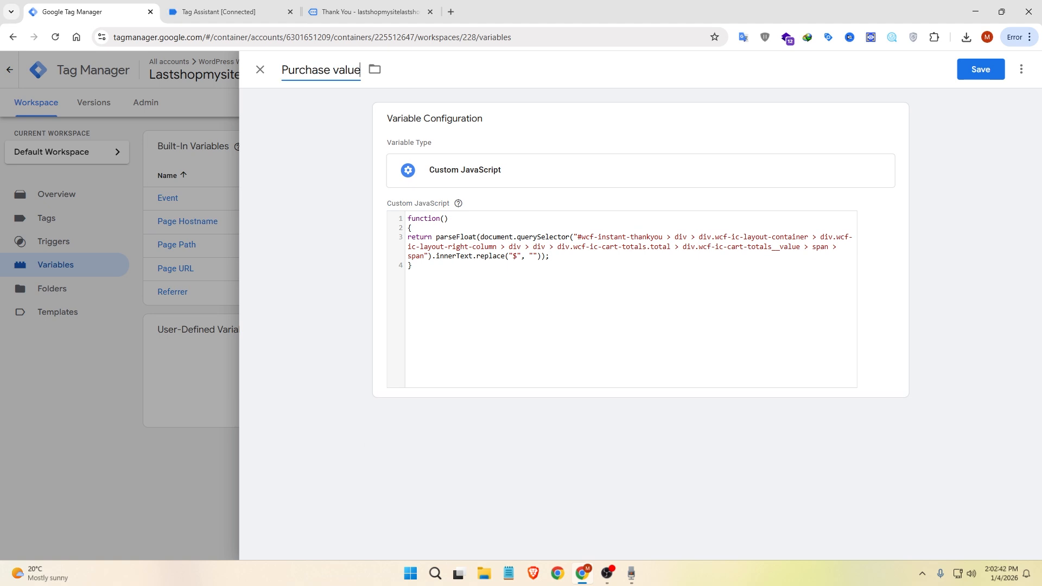
{"action": "left_click", "coordinate": [974, 70]}
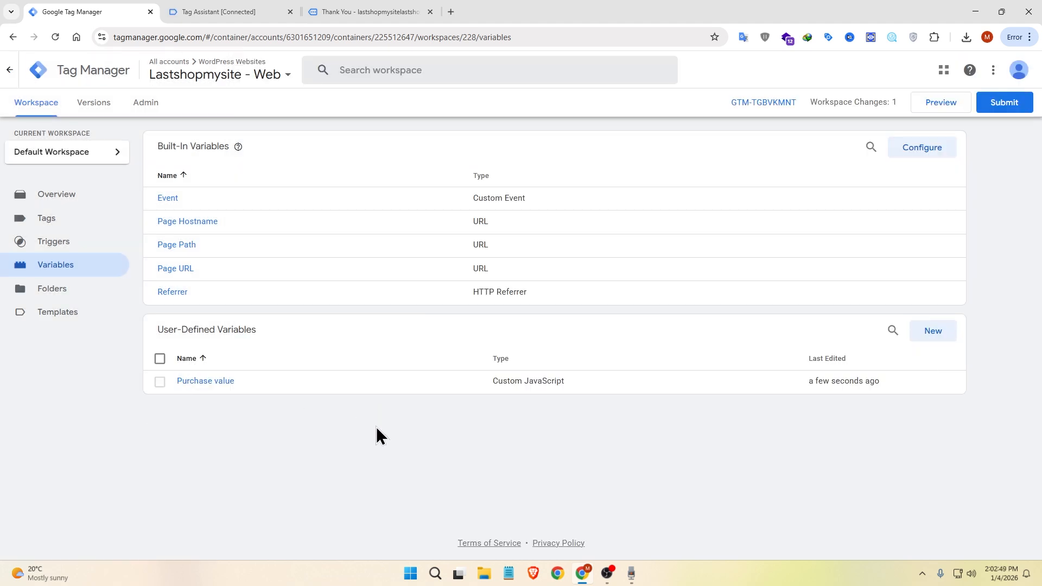
Step: Inspect the order number on the store's thank-you page and paste its paragraph element's JS path into the console
{"action": "left_click", "coordinate": [341, 11]}
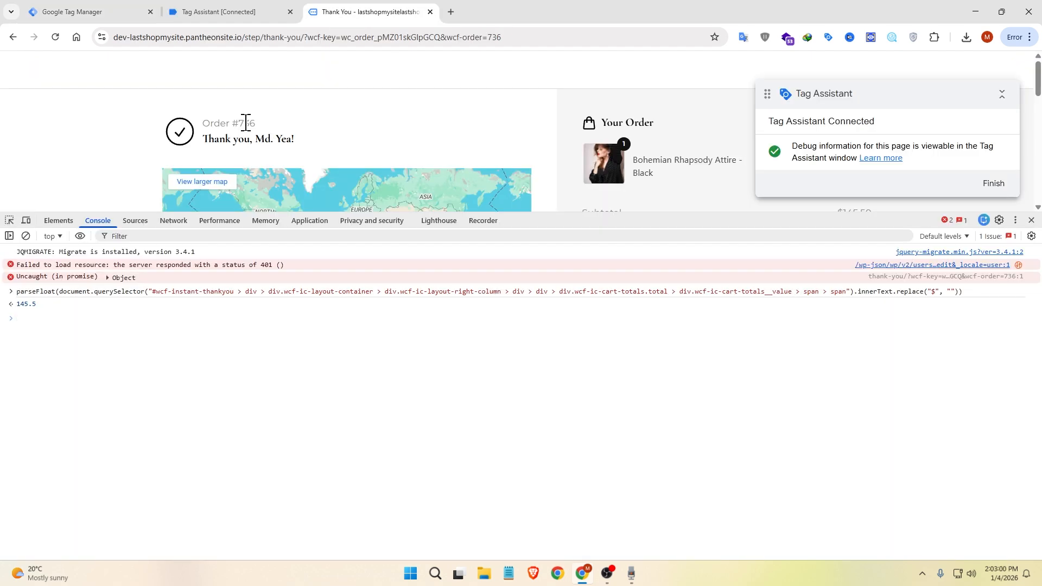
{"action": "double_click", "coordinate": [247, 123]}
{"action": "right_click", "coordinate": [248, 123]}
{"action": "left_click", "coordinate": [299, 306]}
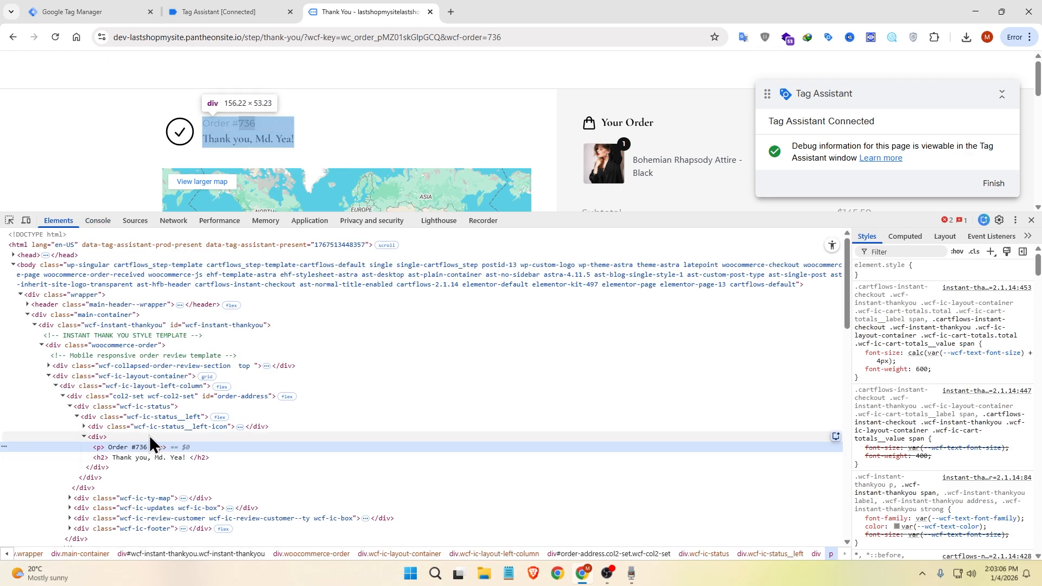
{"action": "right_click", "coordinate": [133, 446]}
{"action": "mouse_move", "coordinate": [228, 242]}
{"action": "left_click", "coordinate": [328, 302]}
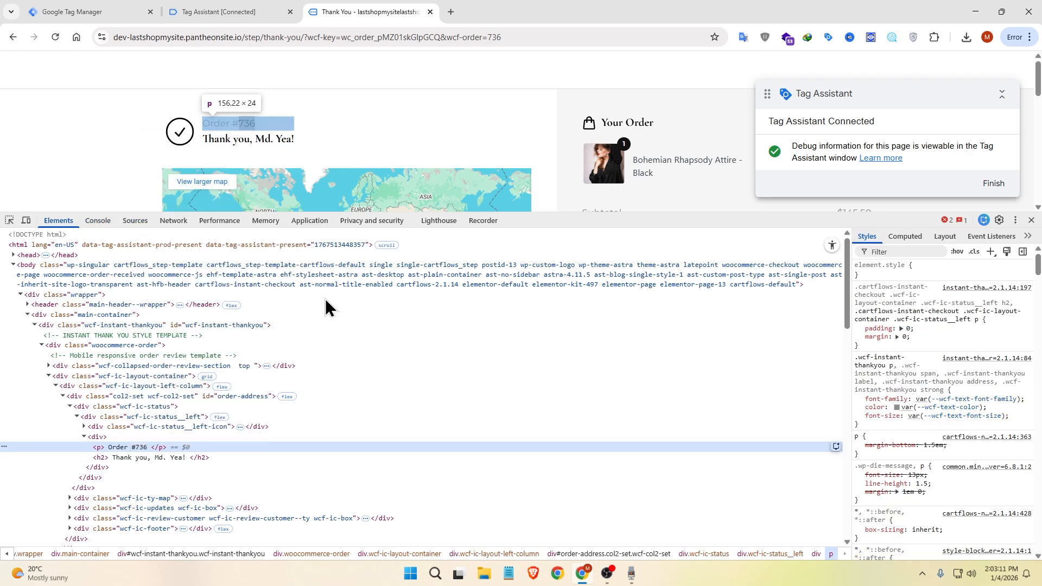
{"action": "left_click", "coordinate": [106, 224]}
{"action": "key", "text": "ctrl+v"}
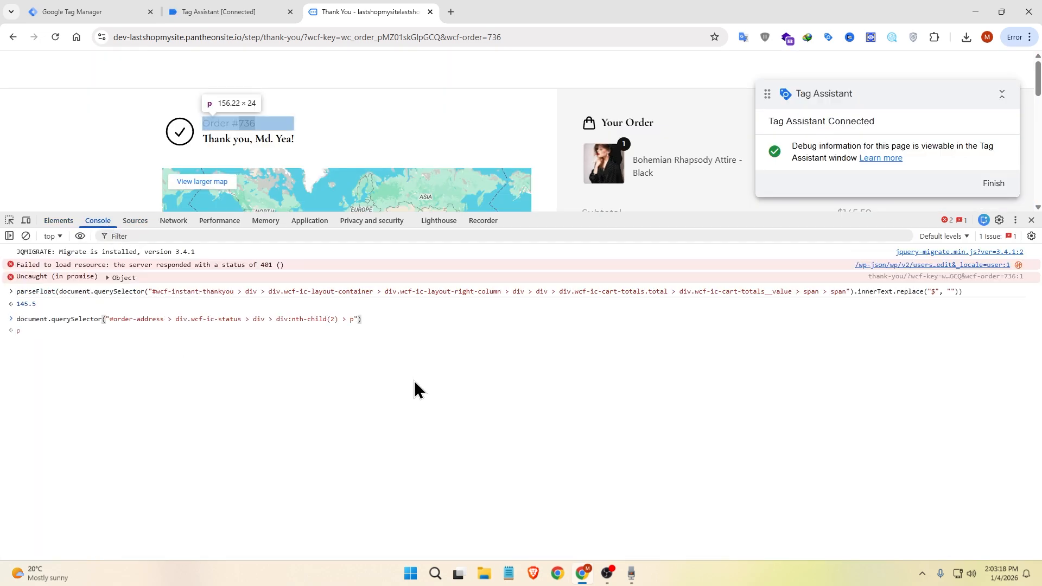
Step: Append .innerText to the order number paragraph's querySelector expression in the console
{"action": "type", "text": ".innerText"}
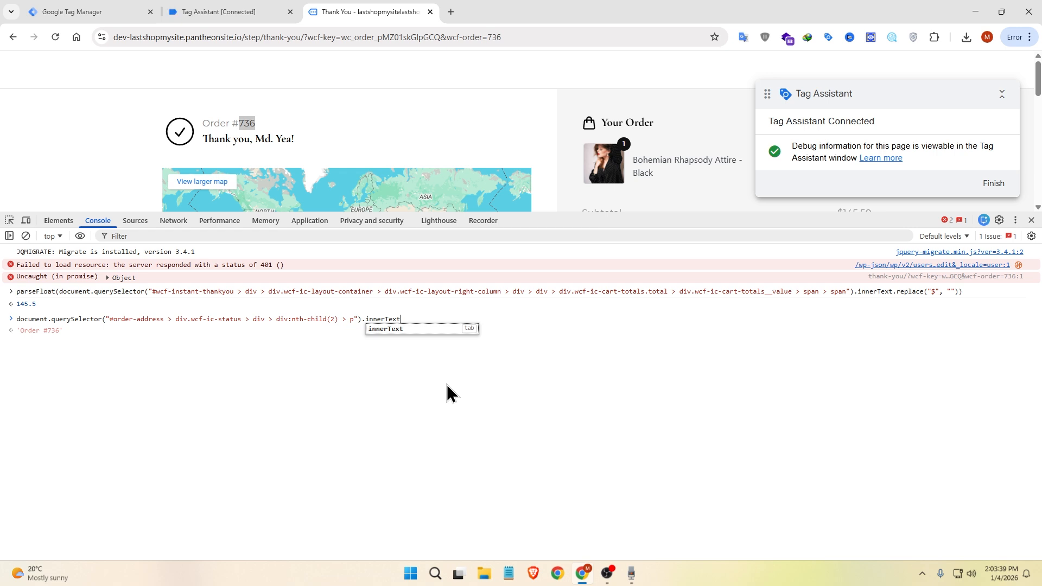
{"action": "key", "text": "shift+Left"}
{"action": "key", "text": "shift+Left"}
{"action": "key", "text": "shift+Left"}
{"action": "key", "text": "shift+Left"}
{"action": "key", "text": "shift+Left"}
{"action": "key", "text": "shift+Left"}
{"action": "key", "text": "shift+Left"}
{"action": "key", "text": "shift+Left"}
{"action": "key", "text": "shift+Left"}
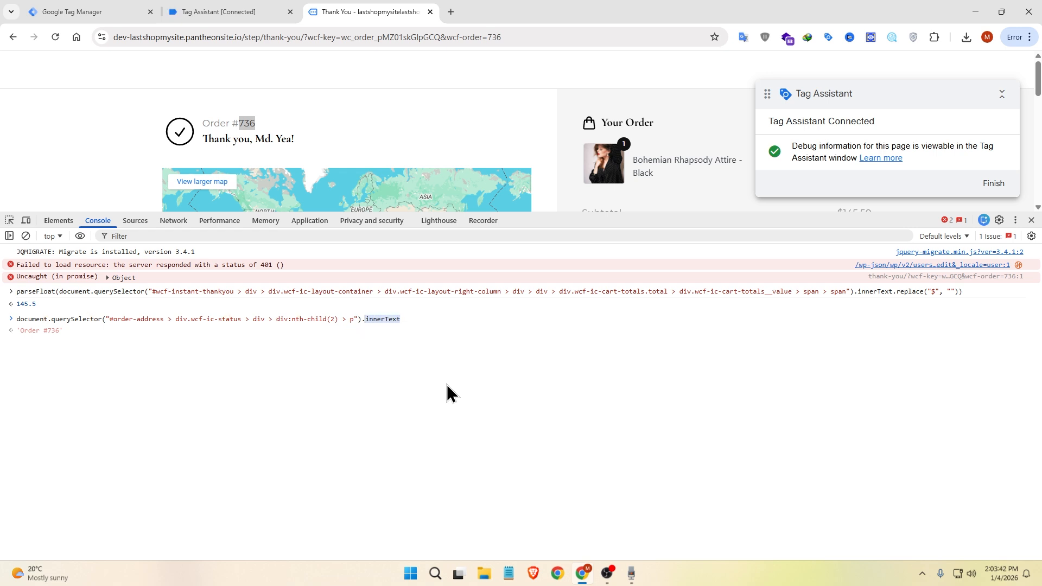
{"action": "type", "text": "value"}
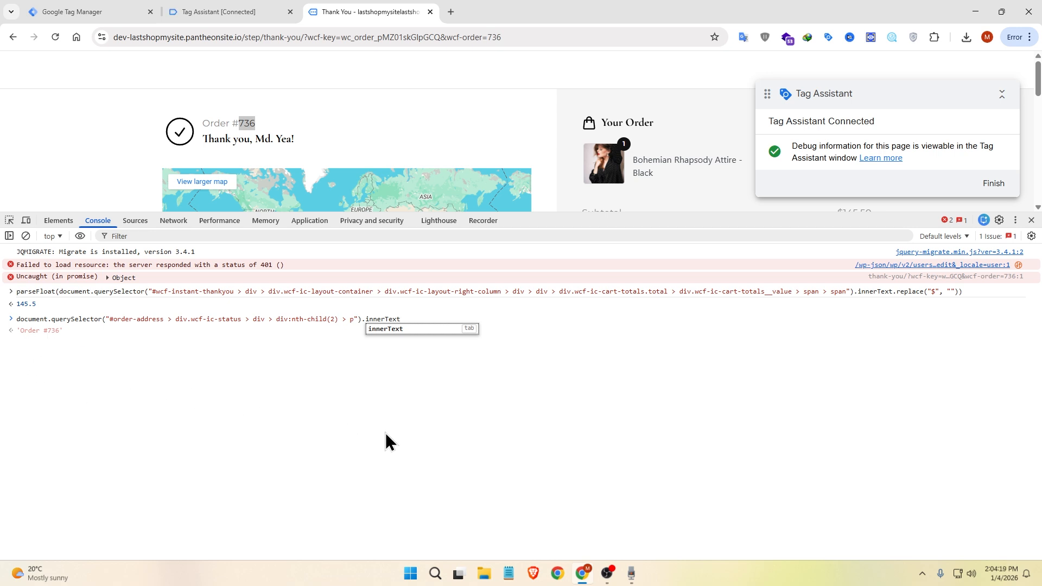
Step: Append .replace("Order #", "") to the order number expression to strip its text prefix
{"action": "type", "text": ".replace("}
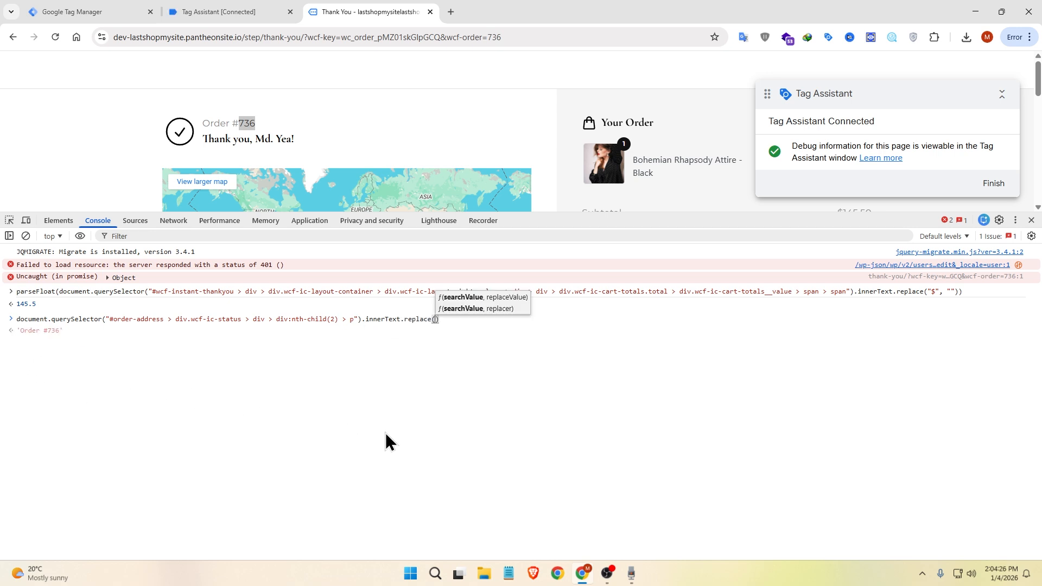
{"action": "type", "text": "\""}
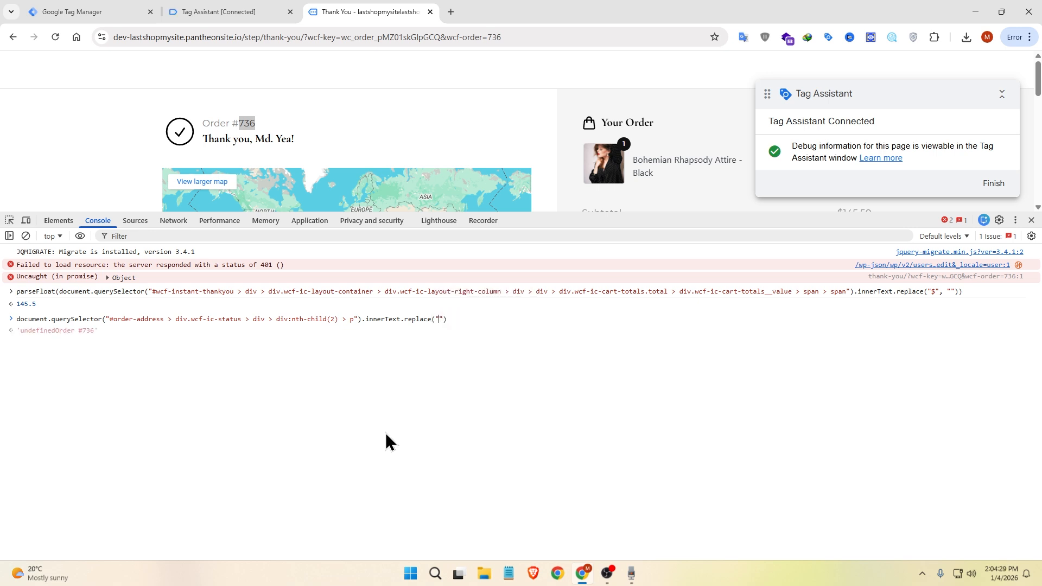
{"action": "type", "text": "Order #\", "}
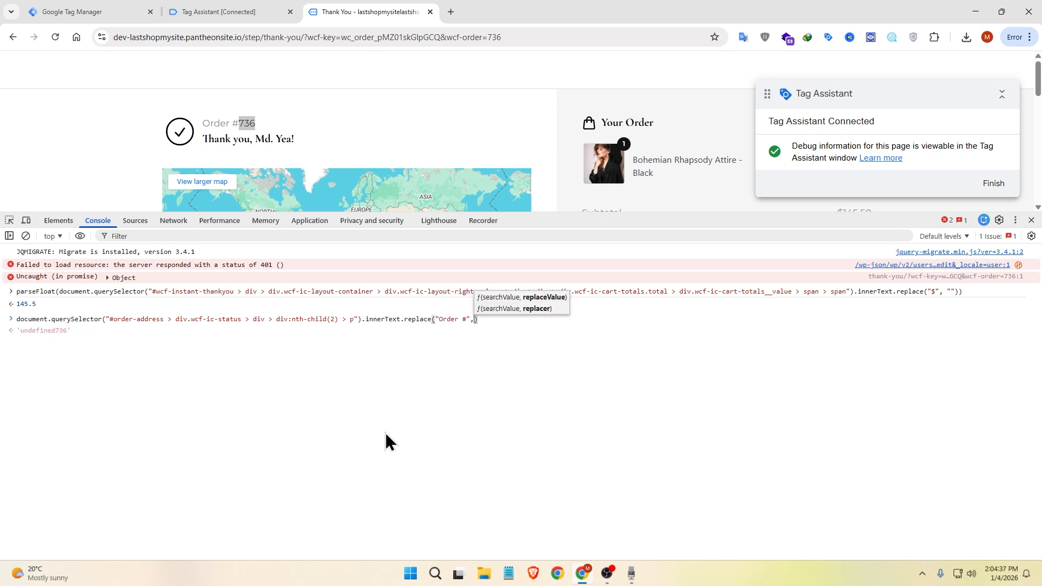
{"action": "type", "text": "\"\""}
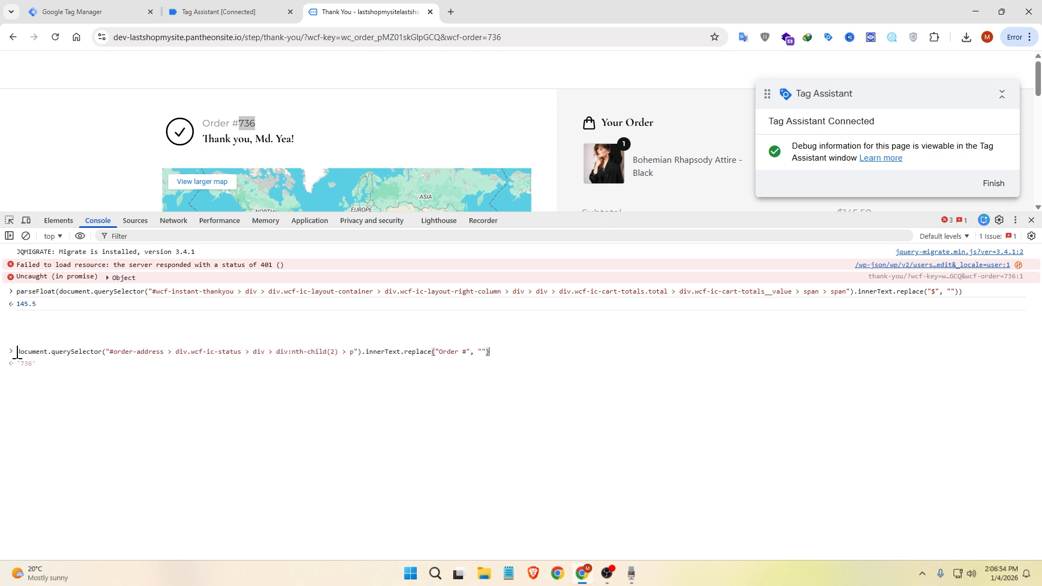
Step: Wrap the whole order number expression in parseFloat()
{"action": "type", "text": "parseFloat"}
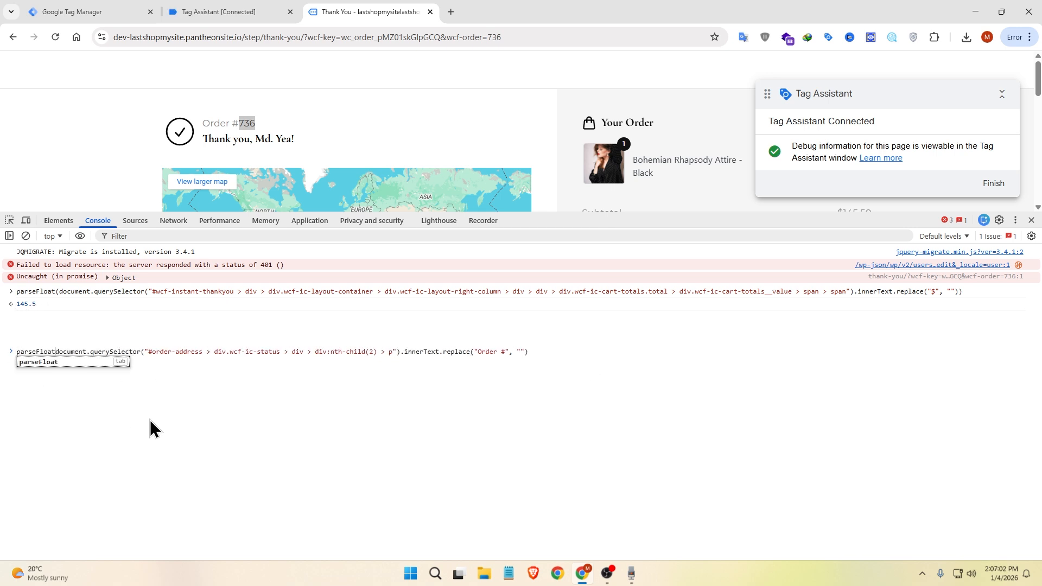
{"action": "type", "text": "("}
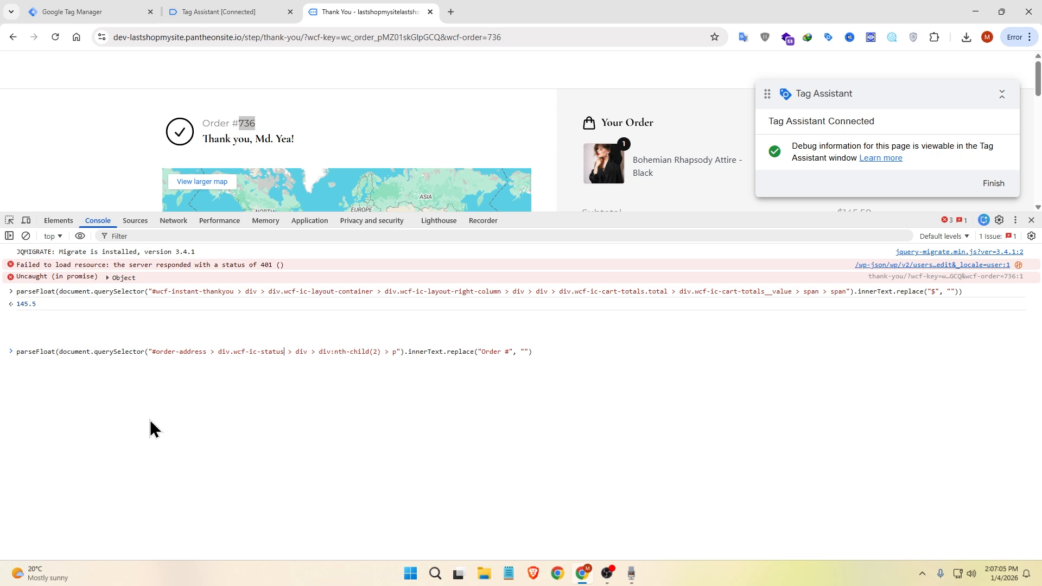
{"action": "key", "text": "End"}
{"action": "type", "text": ")"}
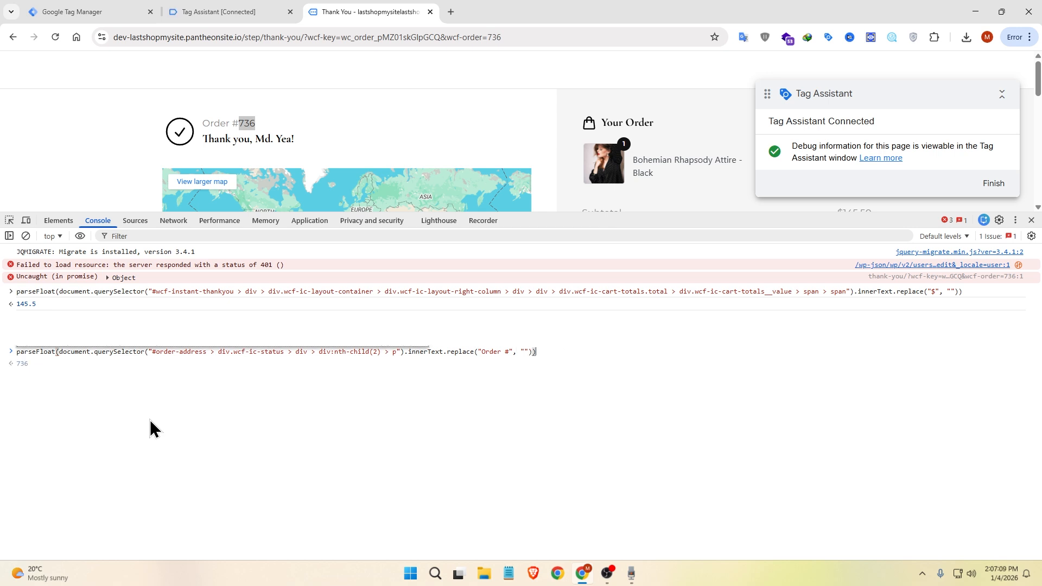
Step: Copy the order number's parseFloat expression and start another user-defined Custom JavaScript variable in Google Tag Manager
{"action": "triple_click", "coordinate": [154, 353]}
{"action": "left_click", "coordinate": [82, 10]}
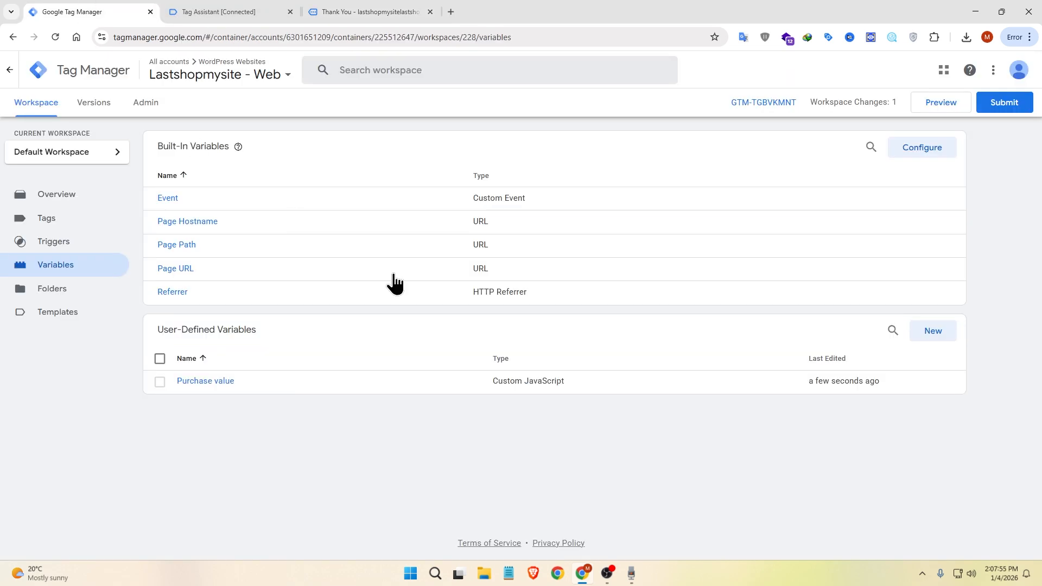
{"action": "left_click", "coordinate": [934, 332]}
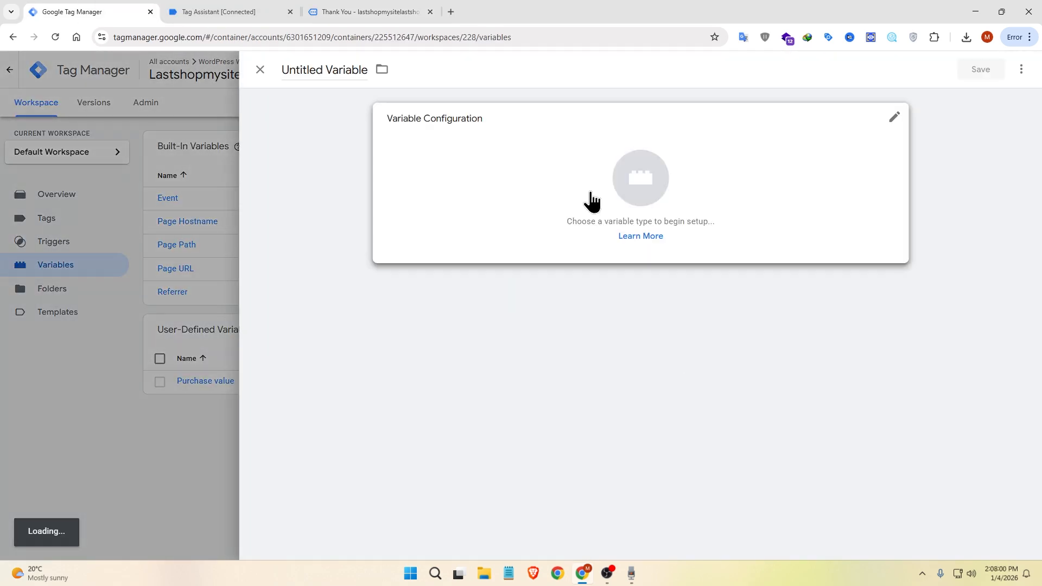
{"action": "left_click", "coordinate": [590, 195]}
{"action": "left_click", "coordinate": [746, 315]}
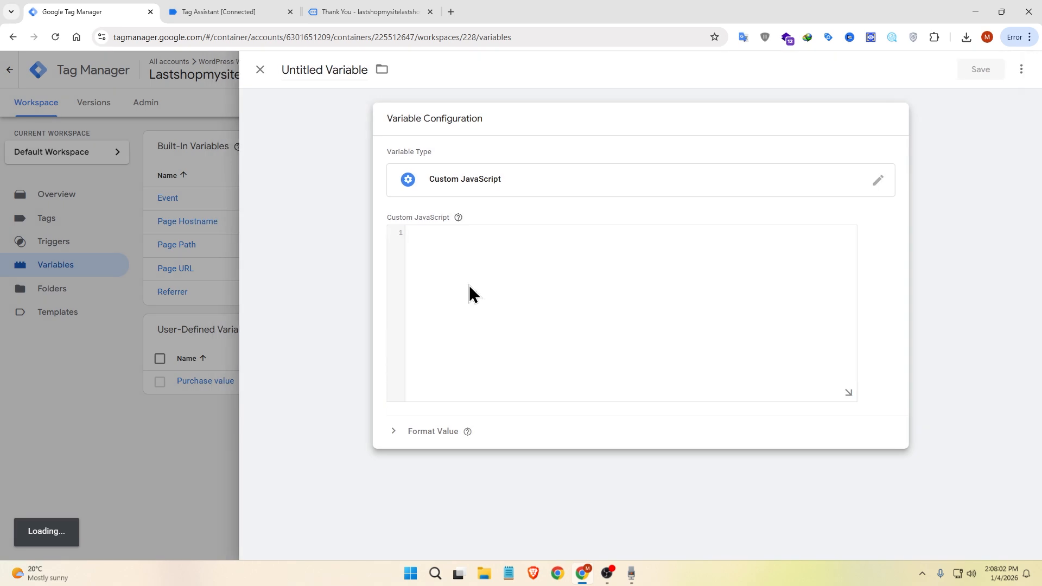
Step: Write a function() that returns the copied order number expression, and save the variable as "Transaction Id"
{"action": "type", "text": "fun"}
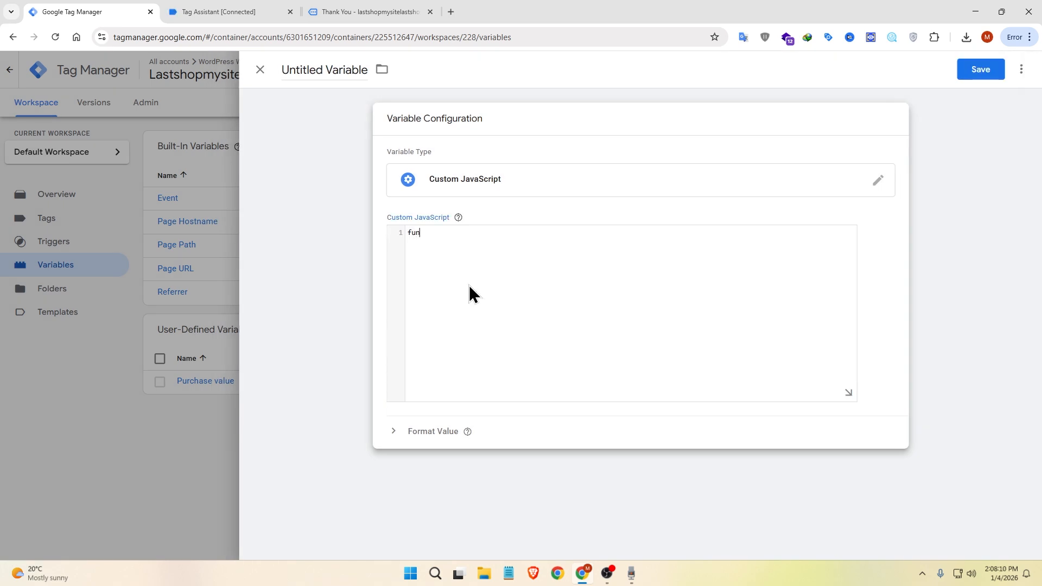
{"action": "type", "text": "ction()"}
{"action": "key", "text": "Return"}
{"action": "type", "text": "{"}
{"action": "key", "text": "Return"}
{"action": "key", "text": "Return"}
{"action": "key", "text": "Up"}
{"action": "type", "text": "return"}
{"action": "key", "text": "ctrl+v"}
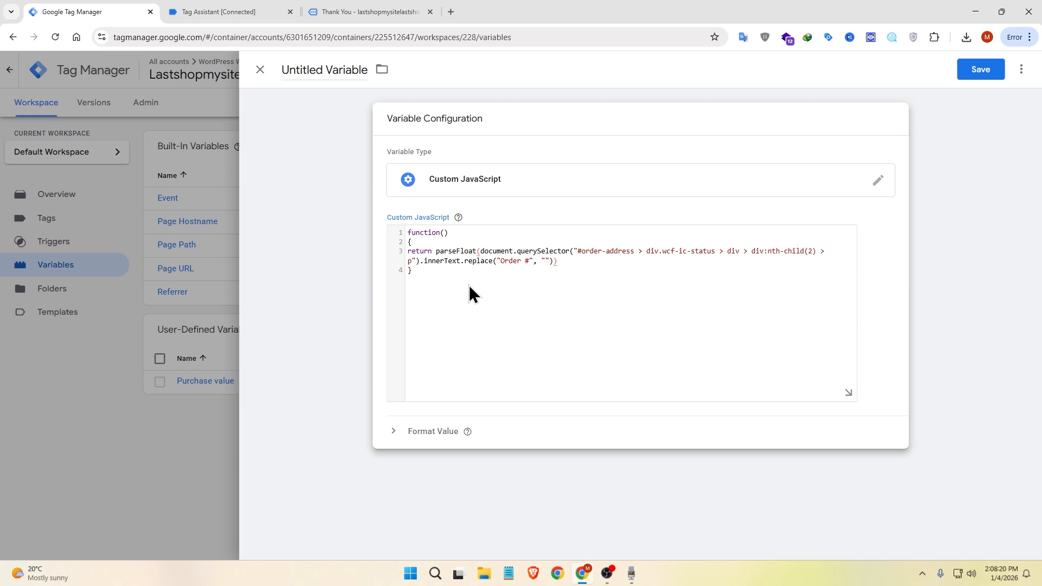
{"action": "type", "text": ";"}
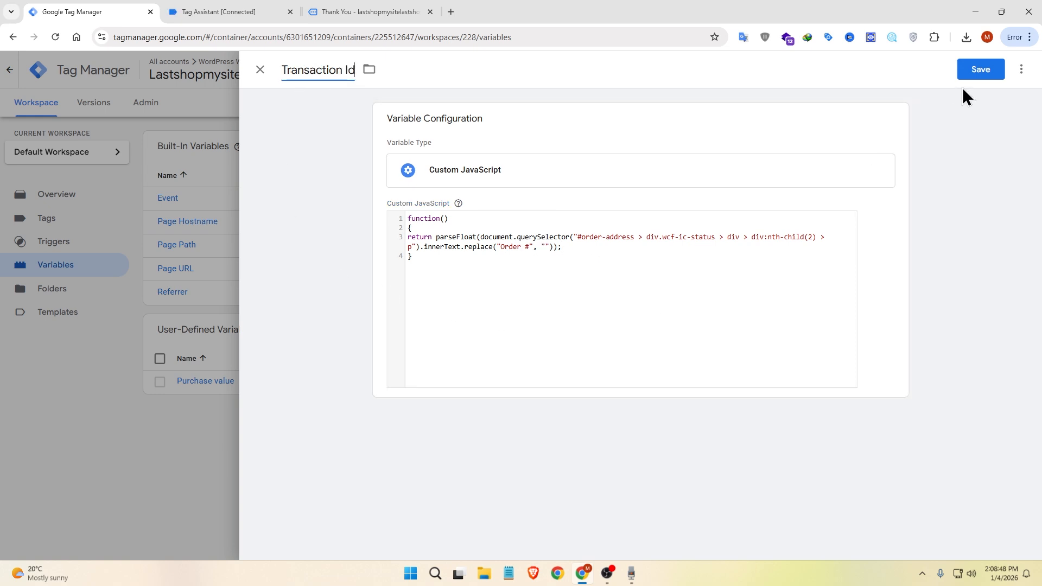
{"action": "left_click", "coordinate": [967, 70]}
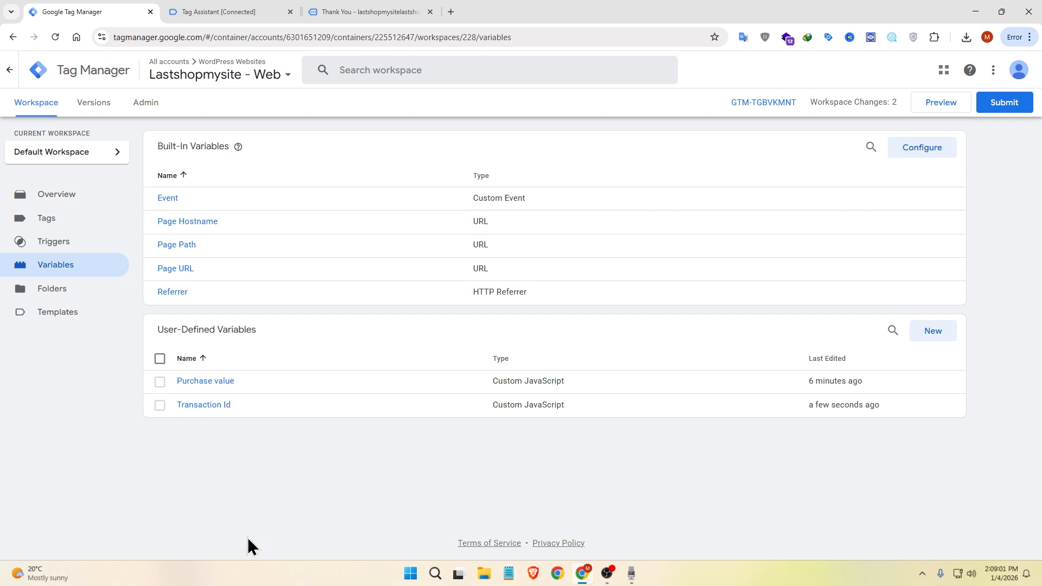
Step: Open the container's triggers list, and close the developer tools on the store's thank-you page
{"action": "left_click", "coordinate": [93, 242]}
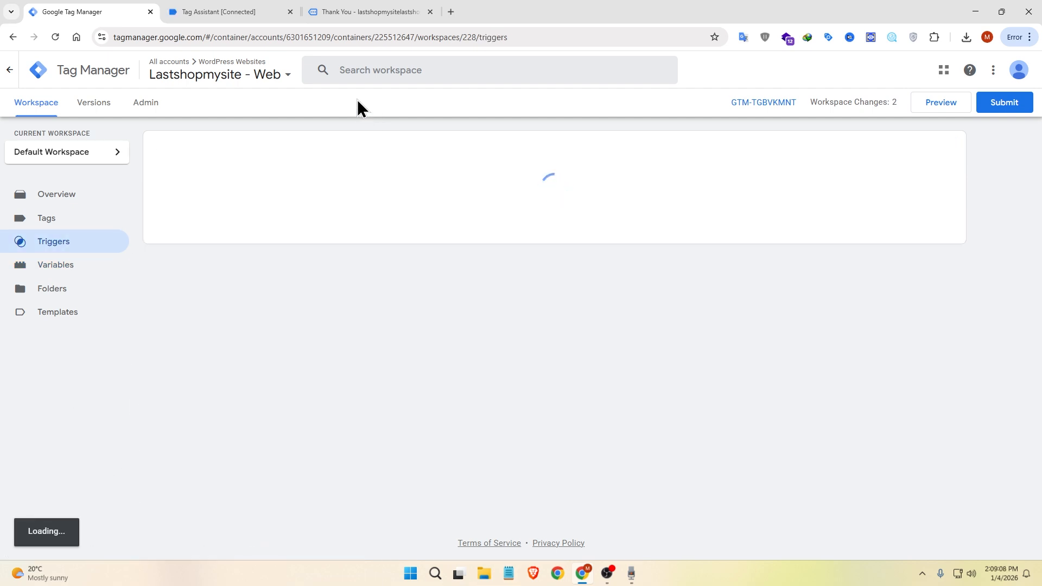
{"action": "left_click", "coordinate": [369, 11]}
{"action": "left_click", "coordinate": [1031, 220]}
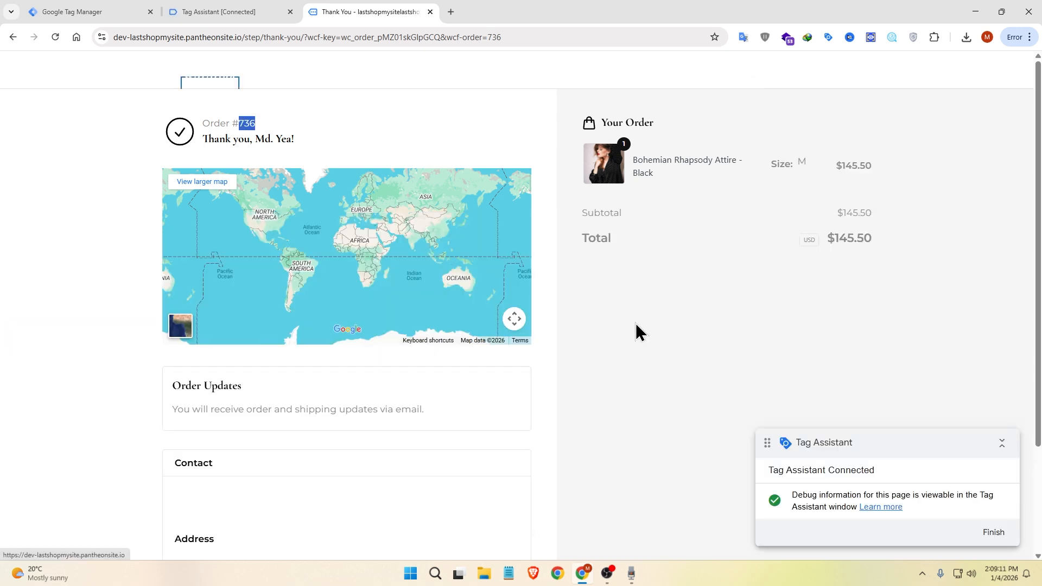
{"action": "left_click", "coordinate": [132, 247]}
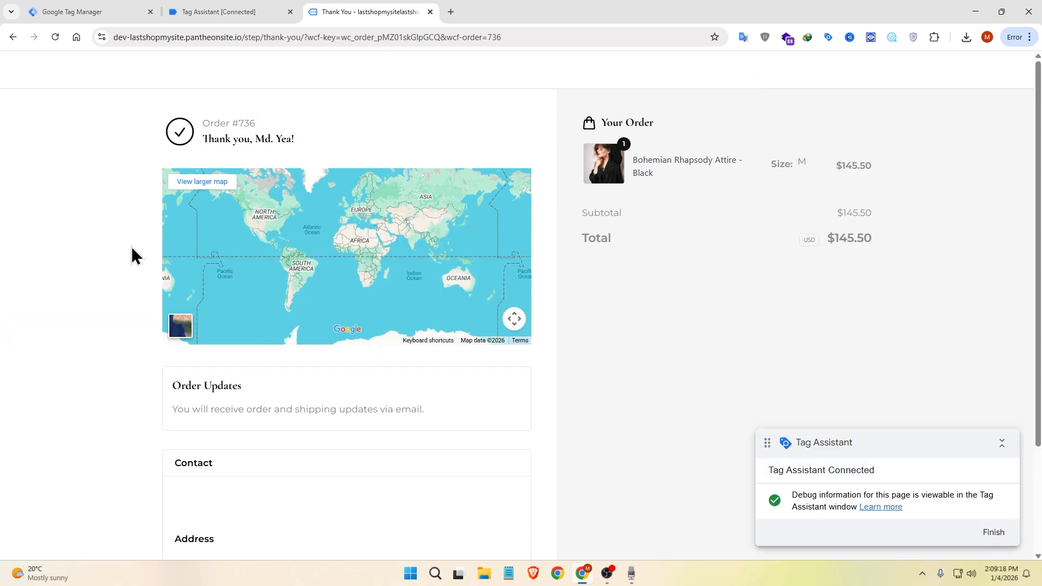
Step: Examine the Thank You page's events and fired tags in Tag Assistant
{"action": "left_click", "coordinate": [233, 11]}
{"action": "left_click", "coordinate": [521, 272]}
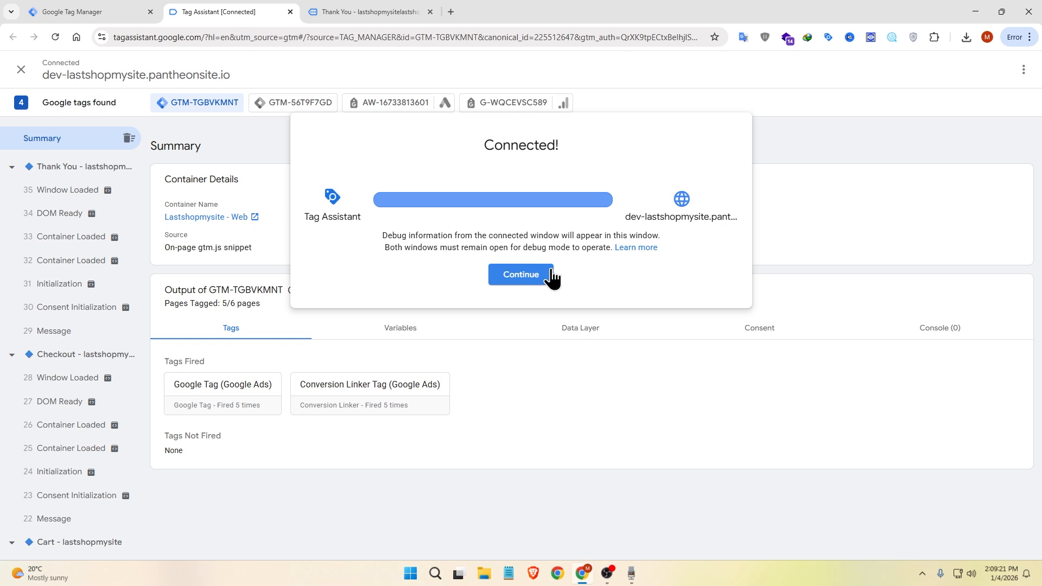
{"action": "left_click", "coordinate": [101, 168]}
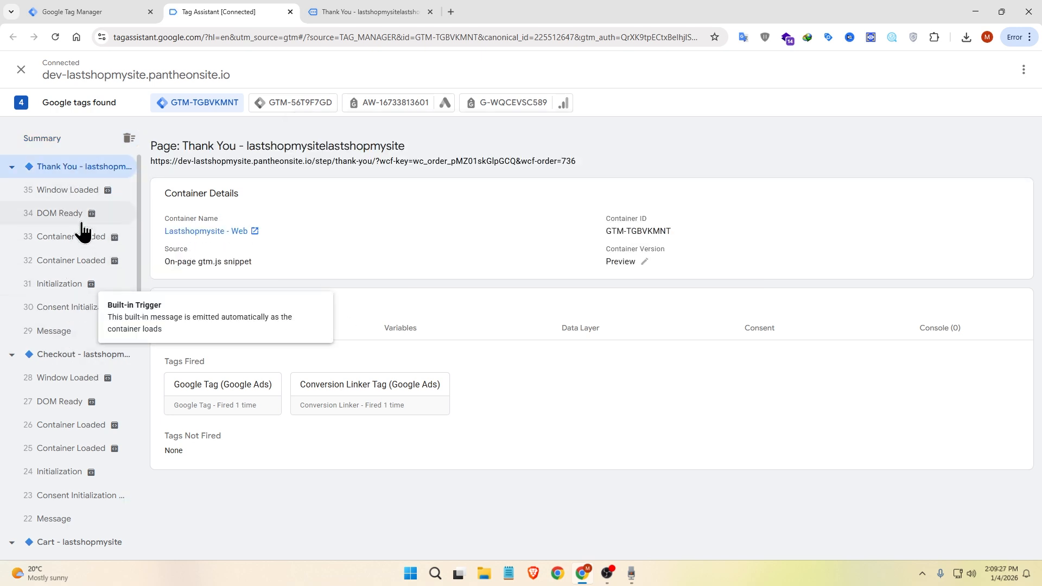
Step: Copy /thank-you/ from the thank-you page's URL and return to the Google Tag Manager triggers
{"action": "left_click", "coordinate": [366, 12]}
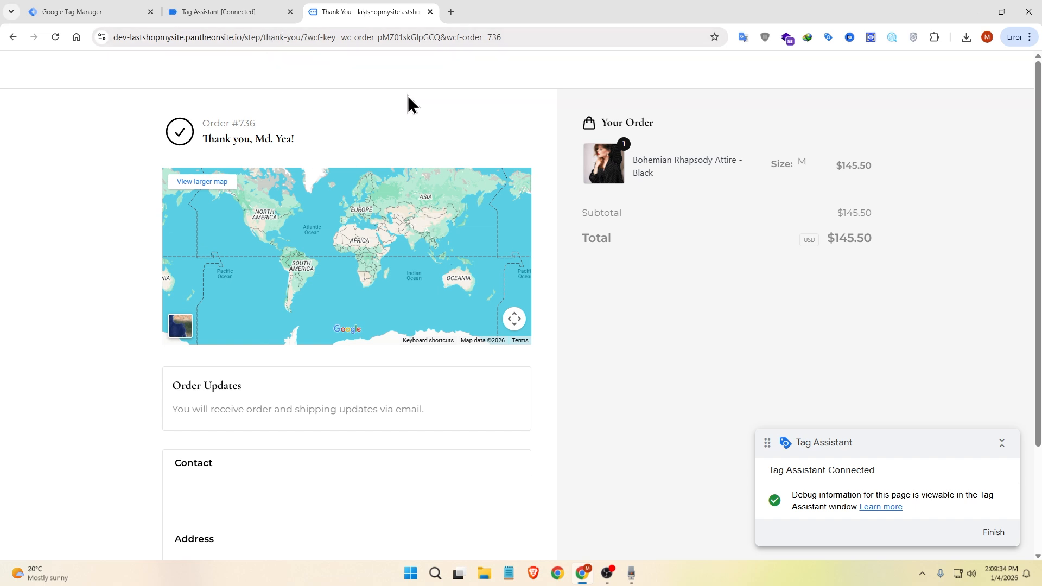
{"action": "left_click_drag", "start_coordinate": [261, 39], "coordinate": [310, 41]}
{"action": "left_click", "coordinate": [92, 12]}
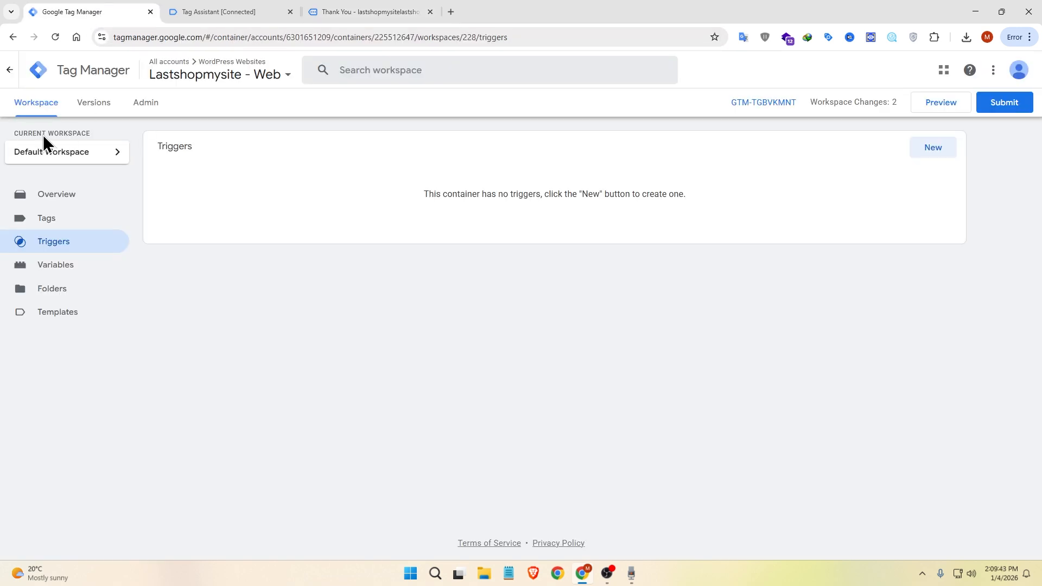
Step: Create a Page View trigger that fires on some page views where Page URL contains /thank-you/, checking it against the store page
{"action": "left_click", "coordinate": [929, 154]}
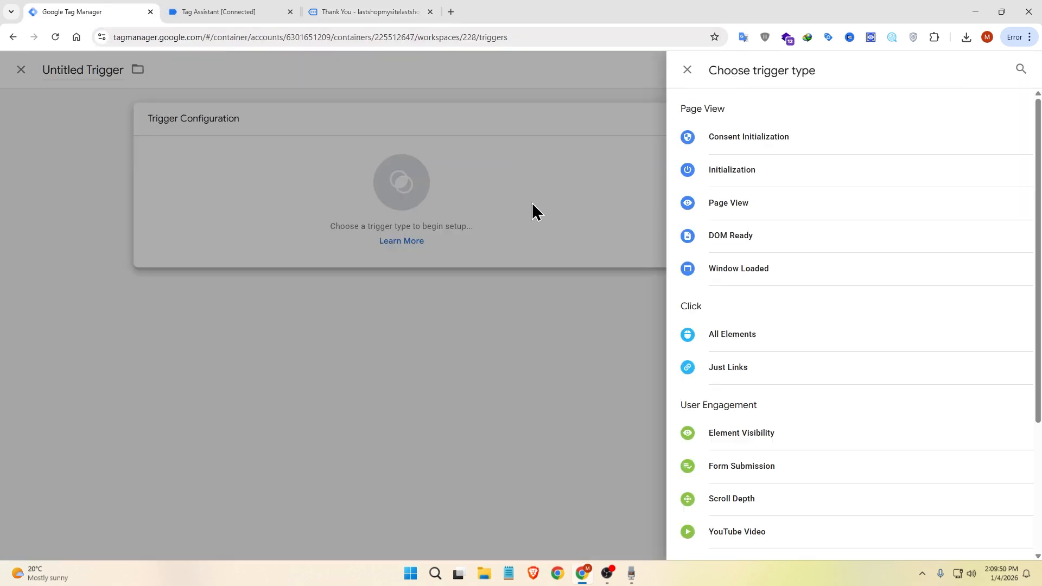
{"action": "left_click", "coordinate": [780, 209]}
{"action": "left_click", "coordinate": [528, 238]}
{"action": "left_click", "coordinate": [461, 285]}
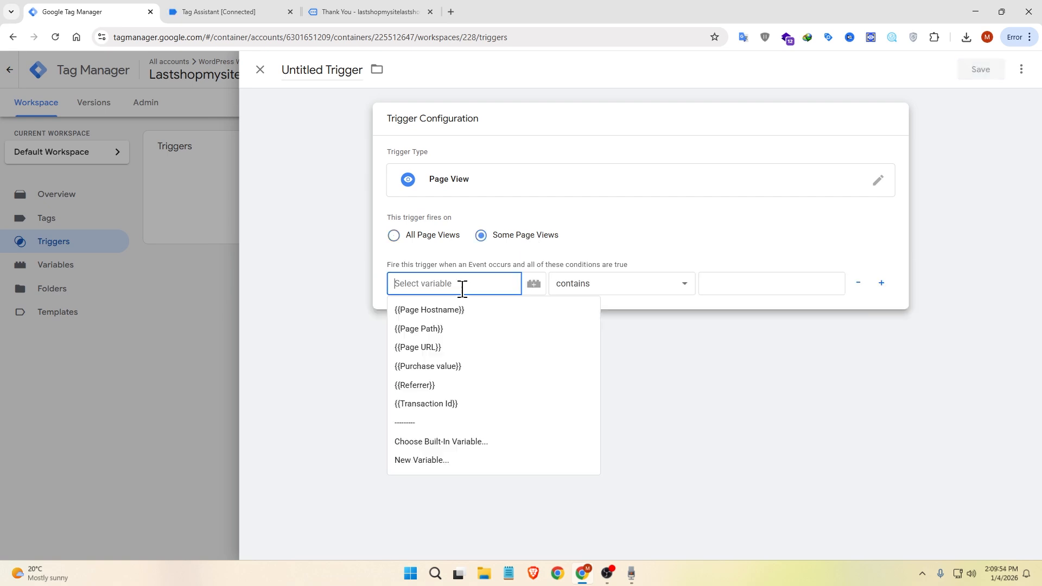
{"action": "left_click", "coordinate": [442, 343]}
{"action": "left_click", "coordinate": [723, 276]}
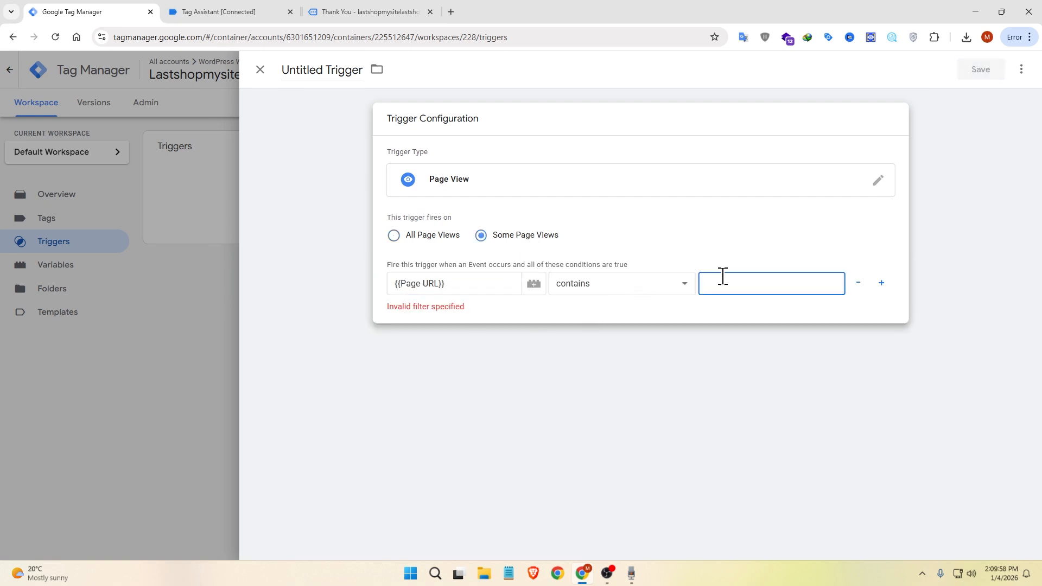
{"action": "type", "text": "/thank-you/"}
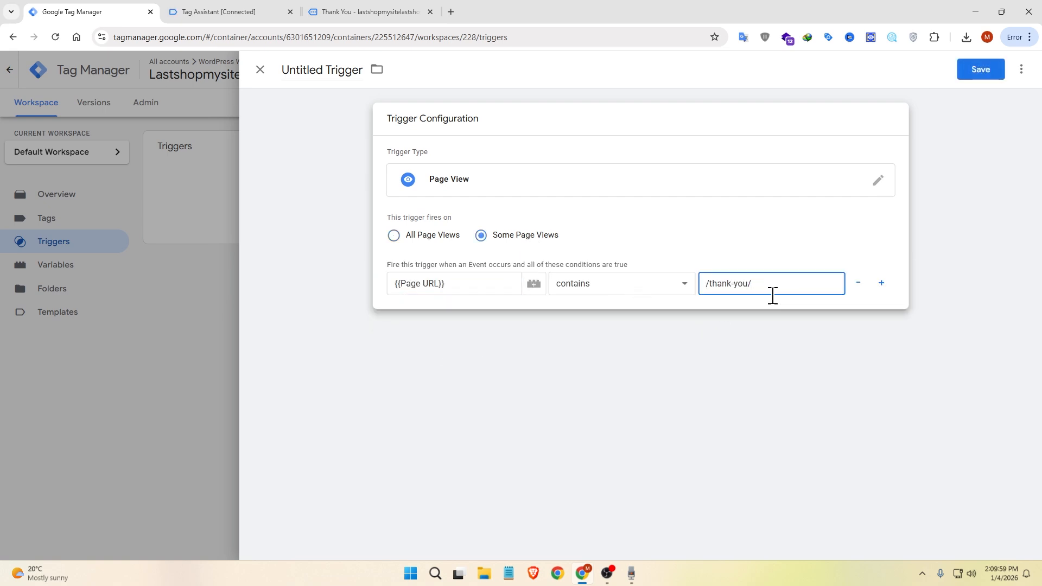
{"action": "left_click", "coordinate": [326, 12]}
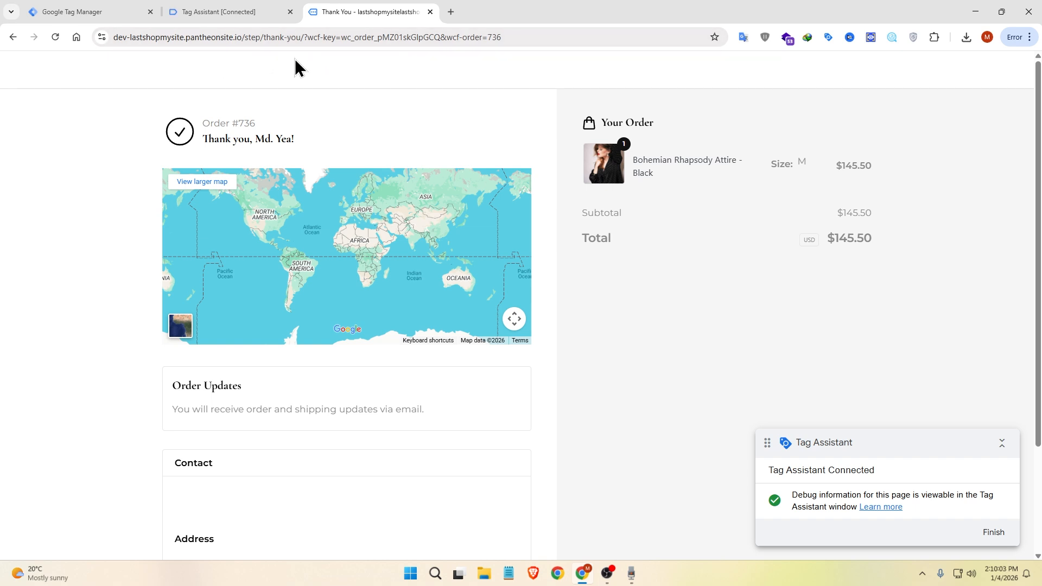
{"action": "left_click", "coordinate": [80, 12]}
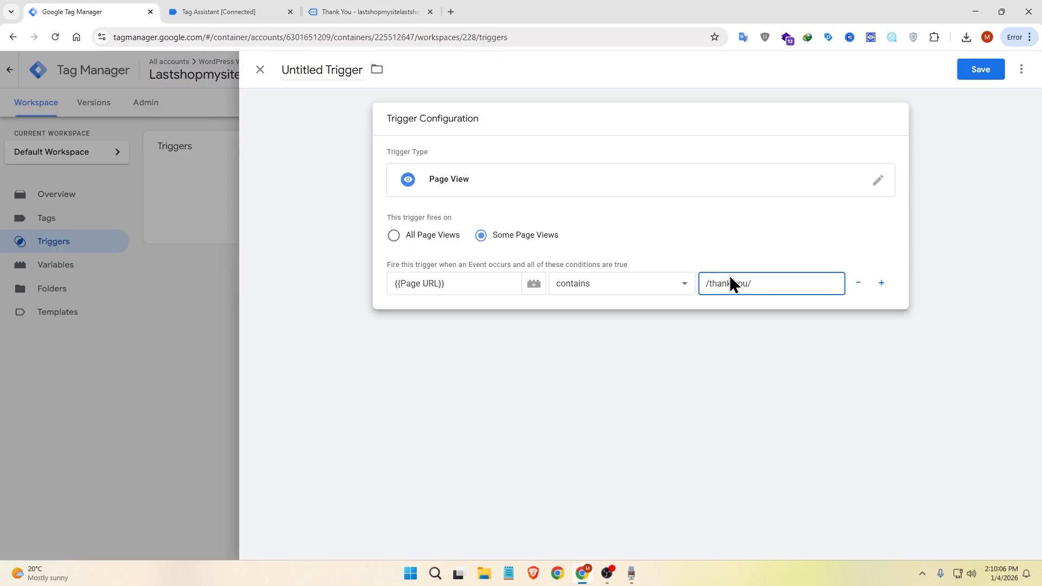
Step: Name the trigger "Purchase Trigger" and save it
{"action": "left_click", "coordinate": [323, 70]}
{"action": "type", "text": "Purchase Trigger"}
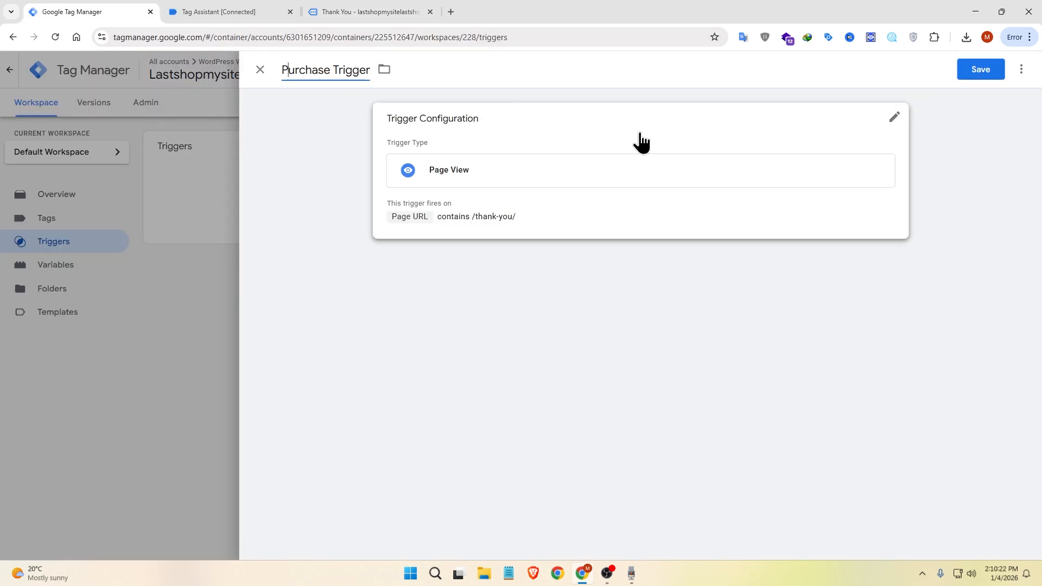
{"action": "left_click", "coordinate": [976, 71]}
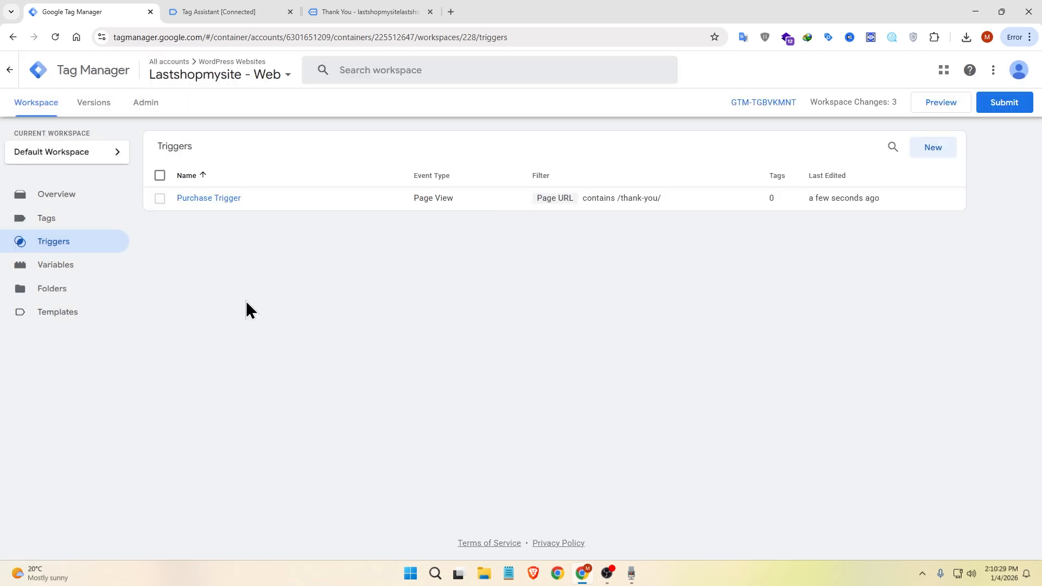
Step: Create a new tag of type Google Ads Conversion Tracking
{"action": "left_click", "coordinate": [60, 226]}
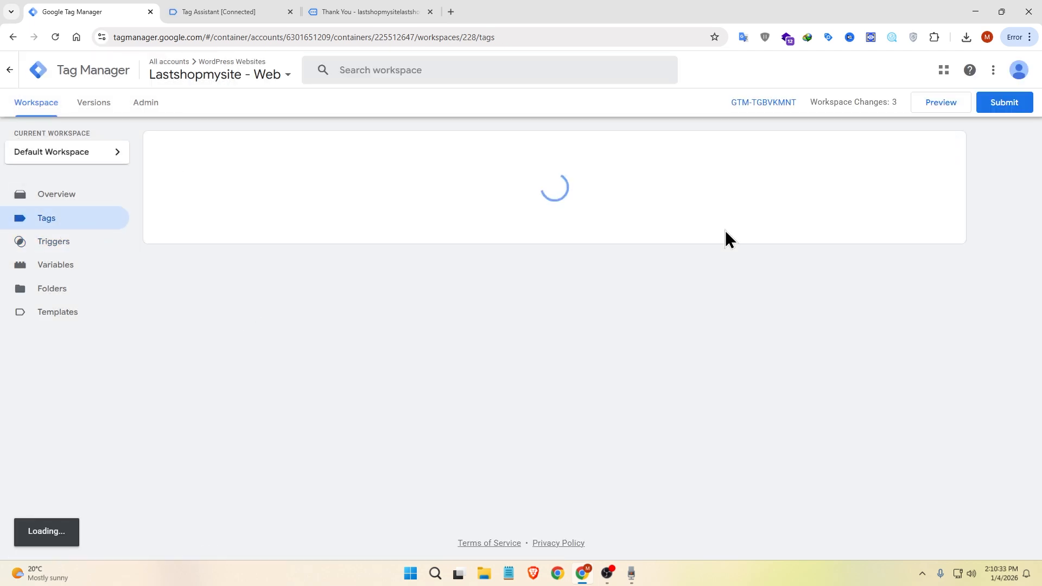
{"action": "left_click", "coordinate": [932, 149]}
{"action": "left_click", "coordinate": [527, 146]}
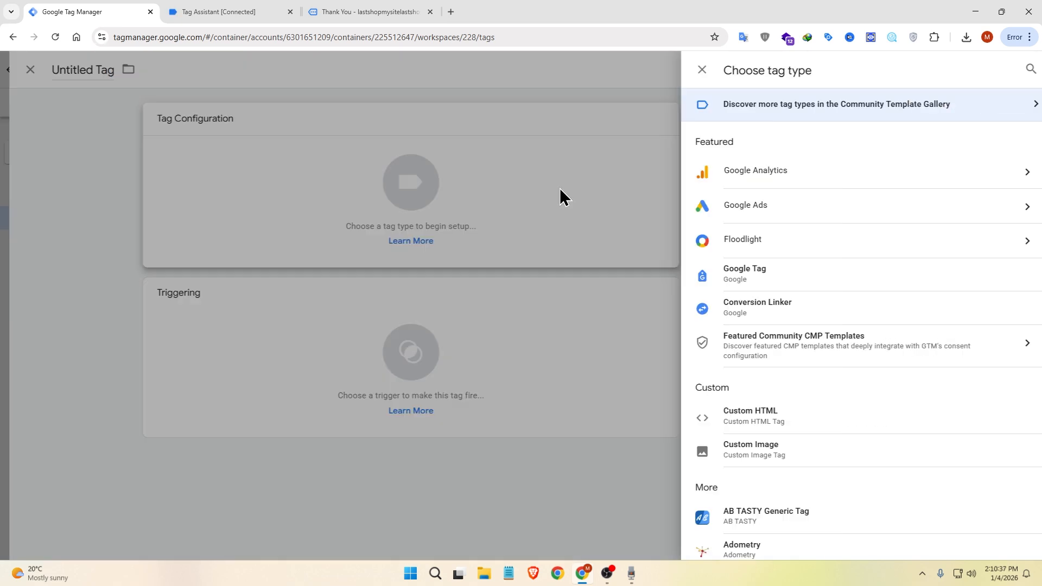
{"action": "left_click", "coordinate": [776, 211]}
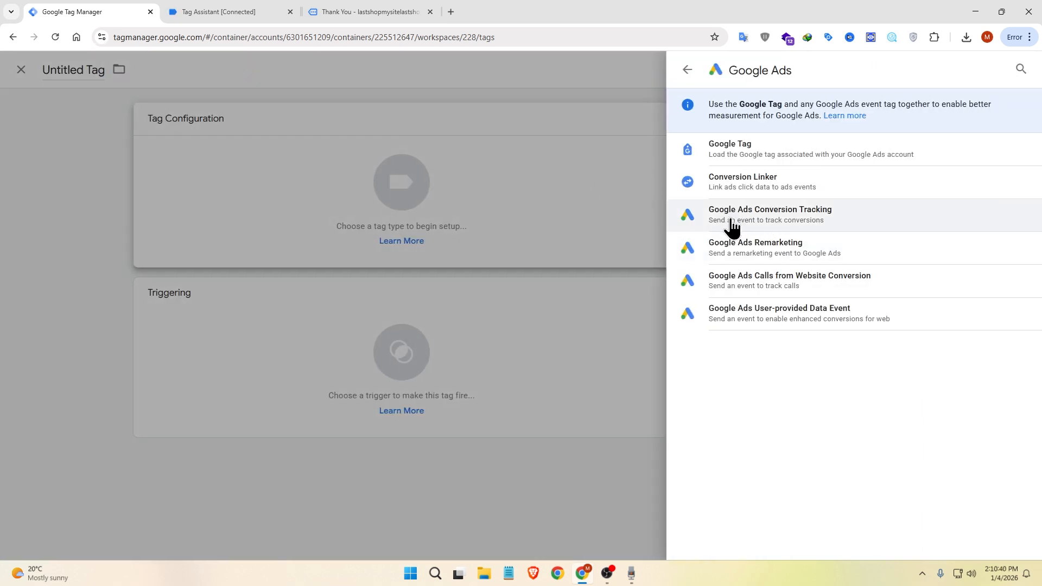
{"action": "left_click", "coordinate": [910, 222]}
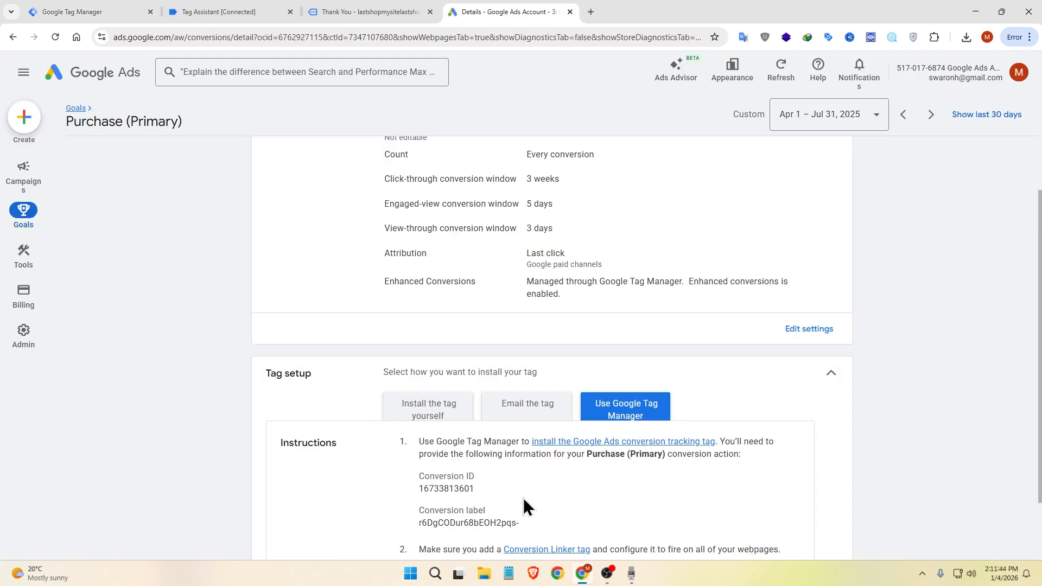
Step: Copy the Conversion ID from the Purchase (Primary) tag setup in Google Ads into the Conversion ID of the Tag Manager tag
{"action": "double_click", "coordinate": [523, 497]}
{"action": "key", "text": "ctrl+c"}
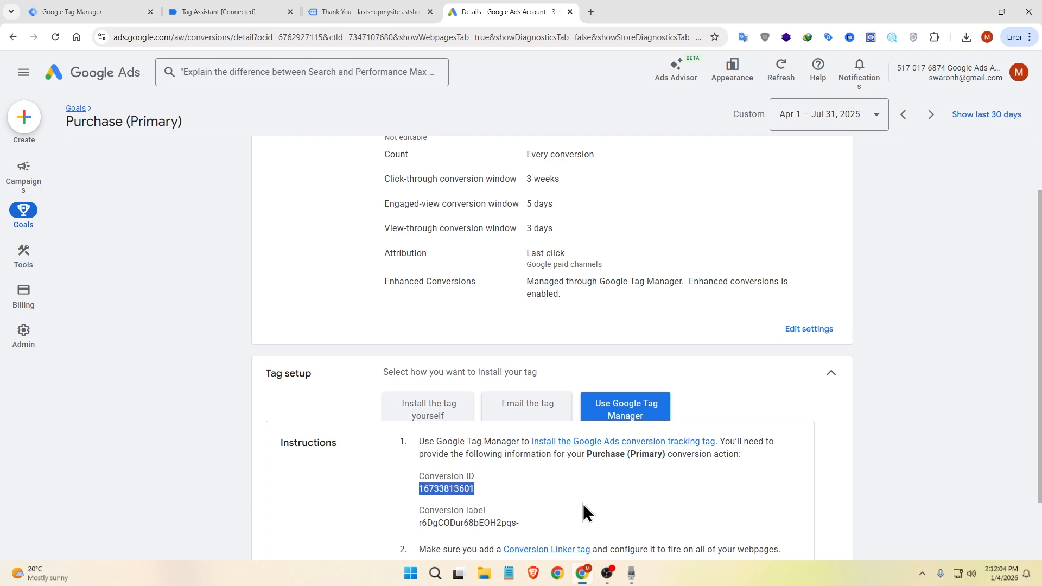
{"action": "left_click", "coordinate": [93, 11]}
{"action": "left_click", "coordinate": [490, 228]}
{"action": "key", "text": "ctrl+v"}
Step: Copy the conversion label from the Google Ads tag setup into the Conversion Label of the Tag Manager tag
{"action": "left_click", "coordinate": [539, 12]}
{"action": "triple_click", "coordinate": [463, 522]}
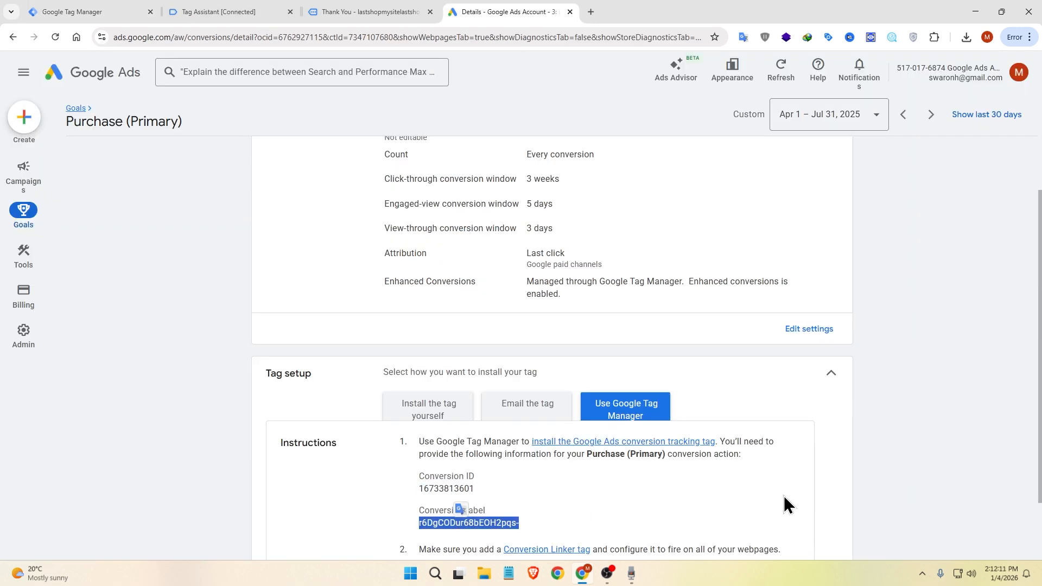
{"action": "key", "text": "ctrl+c"}
{"action": "key", "text": "ctrl+1"}
{"action": "left_click", "coordinate": [428, 283]}
{"action": "key", "text": "ctrl+v"}
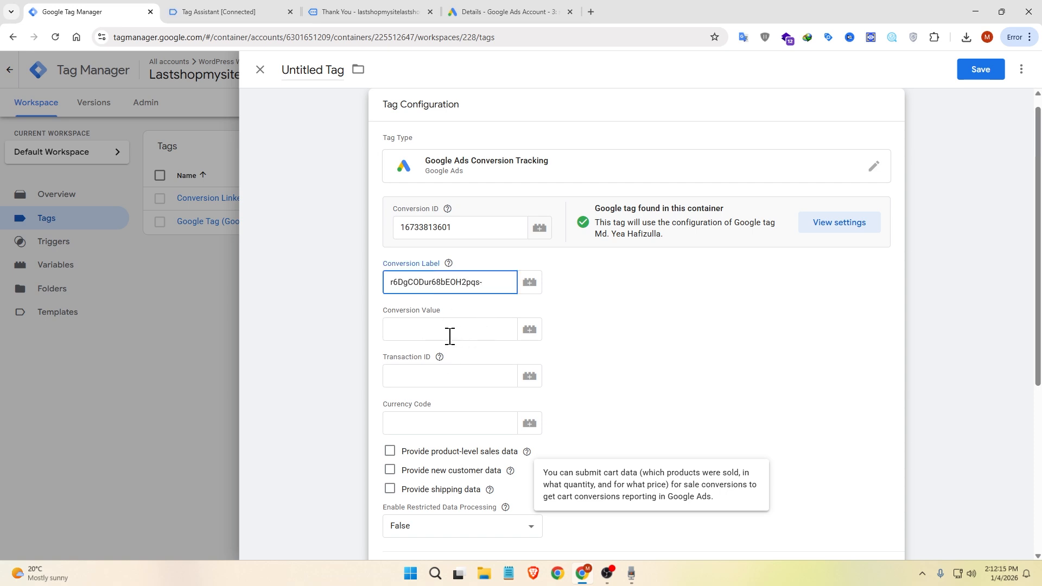
Step: Assign the Purchase value variable to Conversion Value and the Transaction Id variable to Transaction ID
{"action": "left_click", "coordinate": [529, 331]}
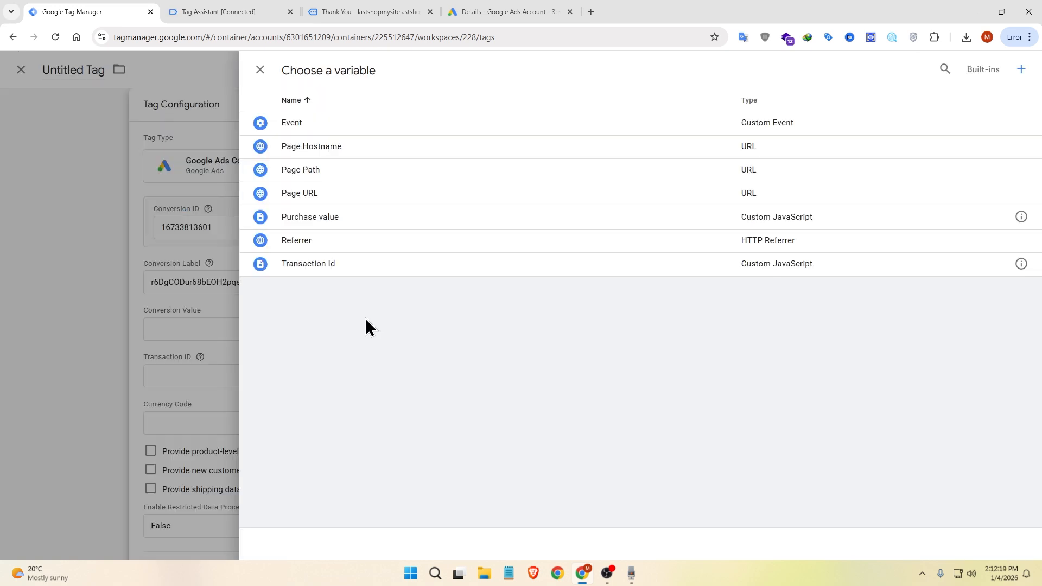
{"action": "left_click", "coordinate": [321, 218]}
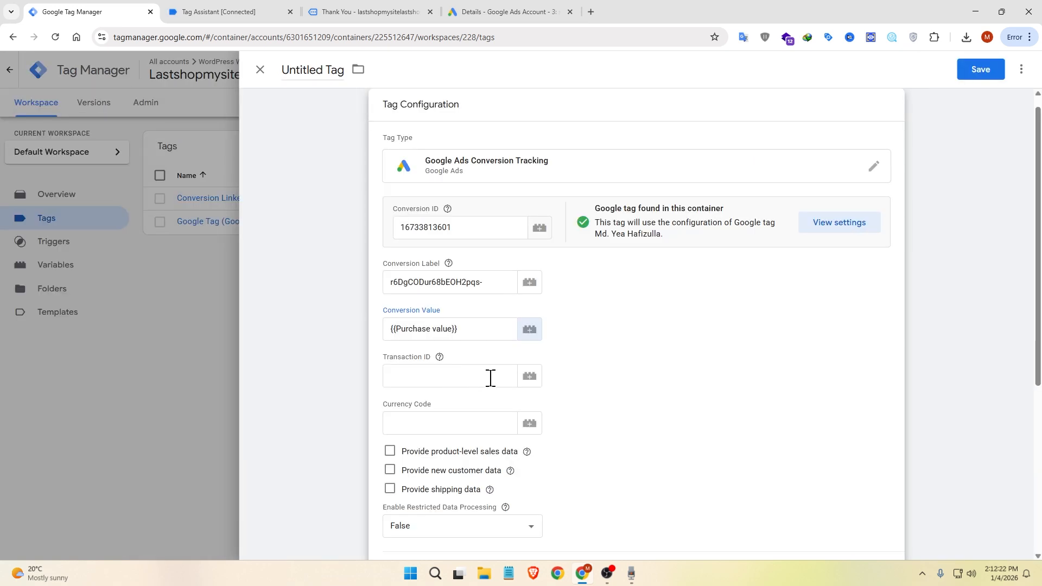
{"action": "left_click", "coordinate": [529, 376]}
{"action": "left_click", "coordinate": [320, 270]}
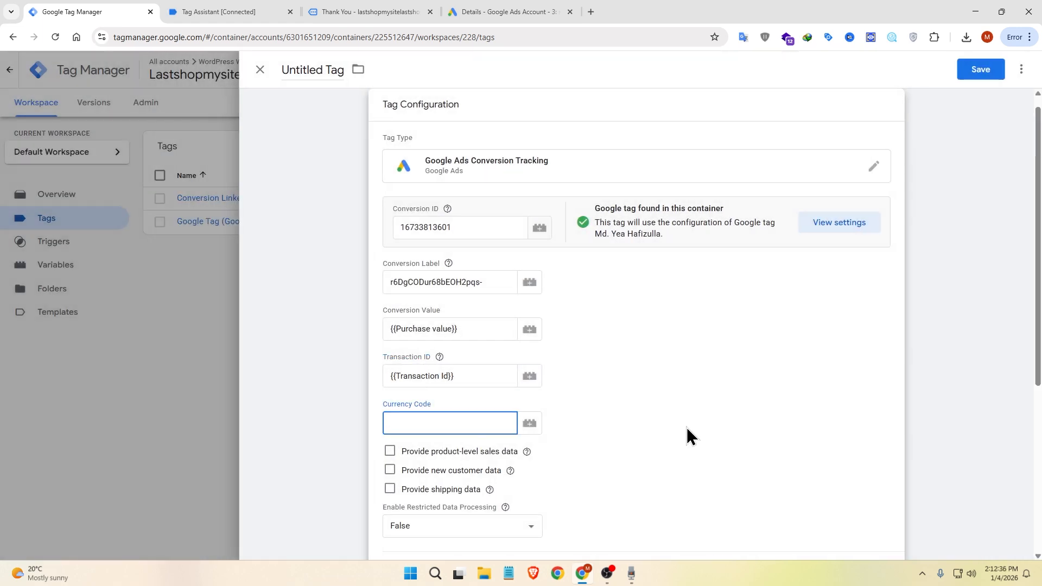
Step: Set the tag's currency code to USD and add Purchase Trigger as its firing trigger
{"action": "type", "text": "D"}
{"action": "scroll", "coordinate": [651, 488], "scroll_direction": "down", "scroll_amount": 5}
{"action": "left_click", "coordinate": [602, 472]}
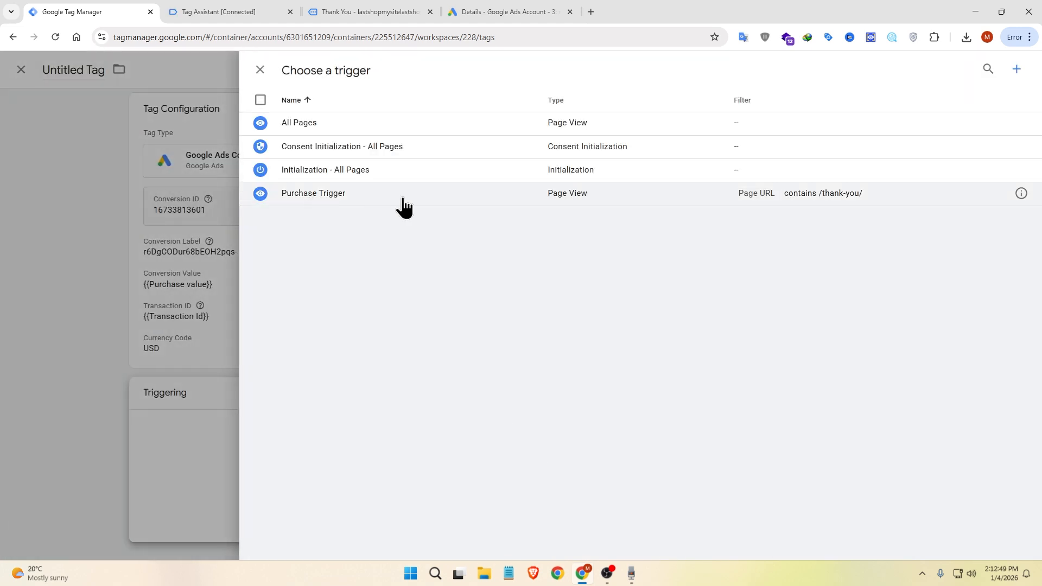
{"action": "left_click", "coordinate": [403, 201]}
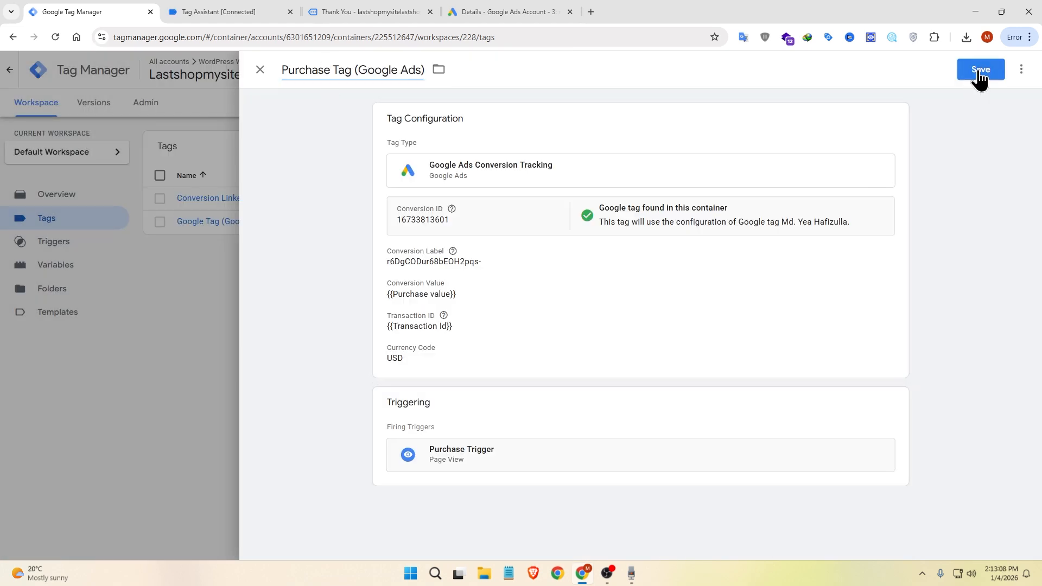
Step: Save the tag as "Purchase Tag (Google Ads)" and open the submission of the workspace changes
{"action": "left_click", "coordinate": [979, 68]}
{"action": "left_click", "coordinate": [1008, 104]}
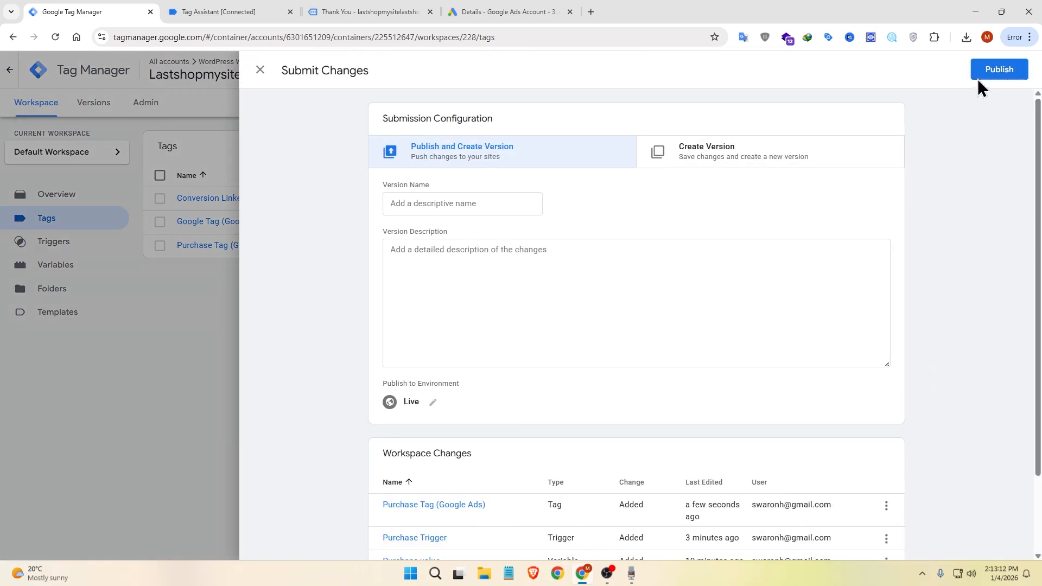